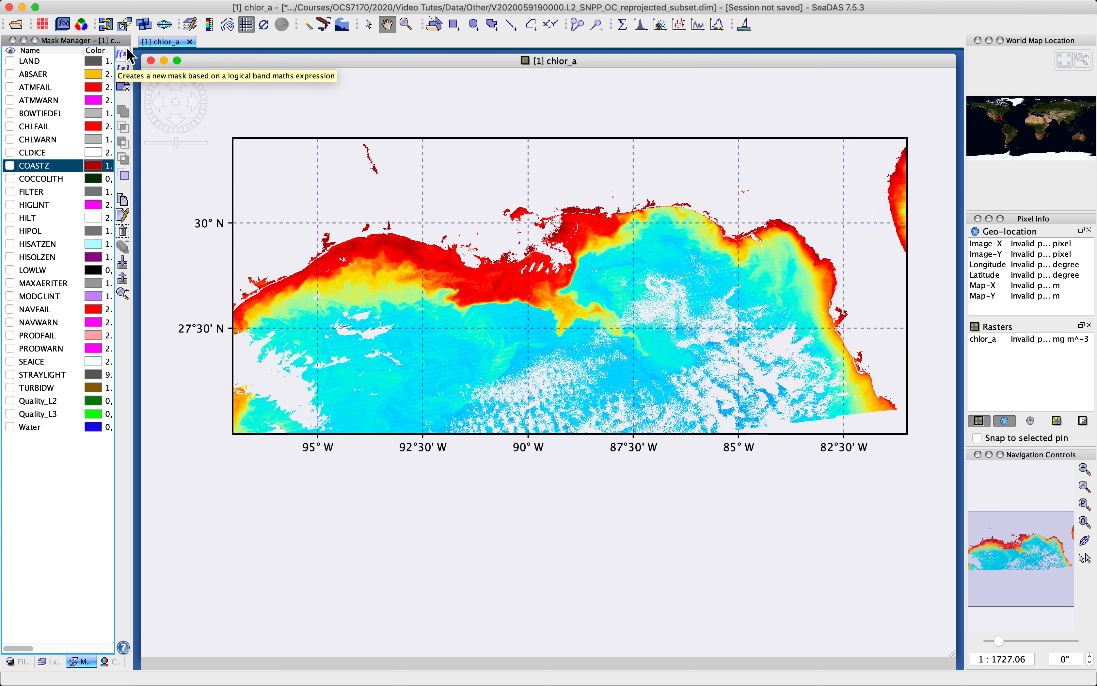
Widen the Mask Manager to show all its columns and display the LAND mask on the chlor_a image.
{"action": "left_click_drag", "start_coordinate": [137, 93], "coordinate": [438, 110]}
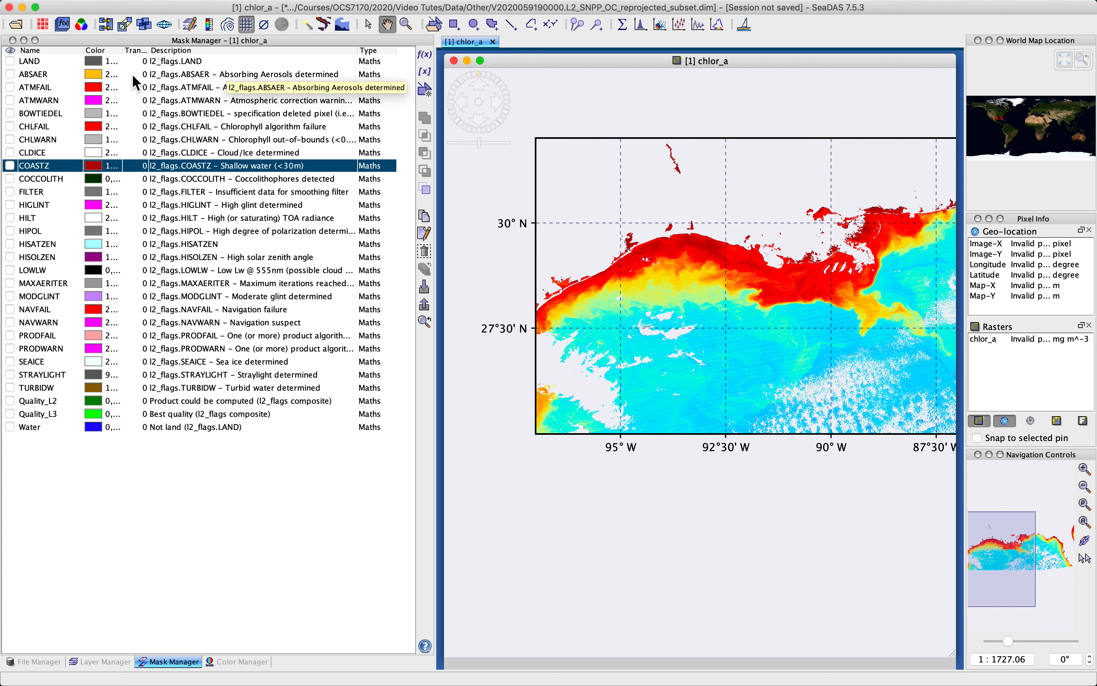
{"action": "left_click", "coordinate": [10, 62]}
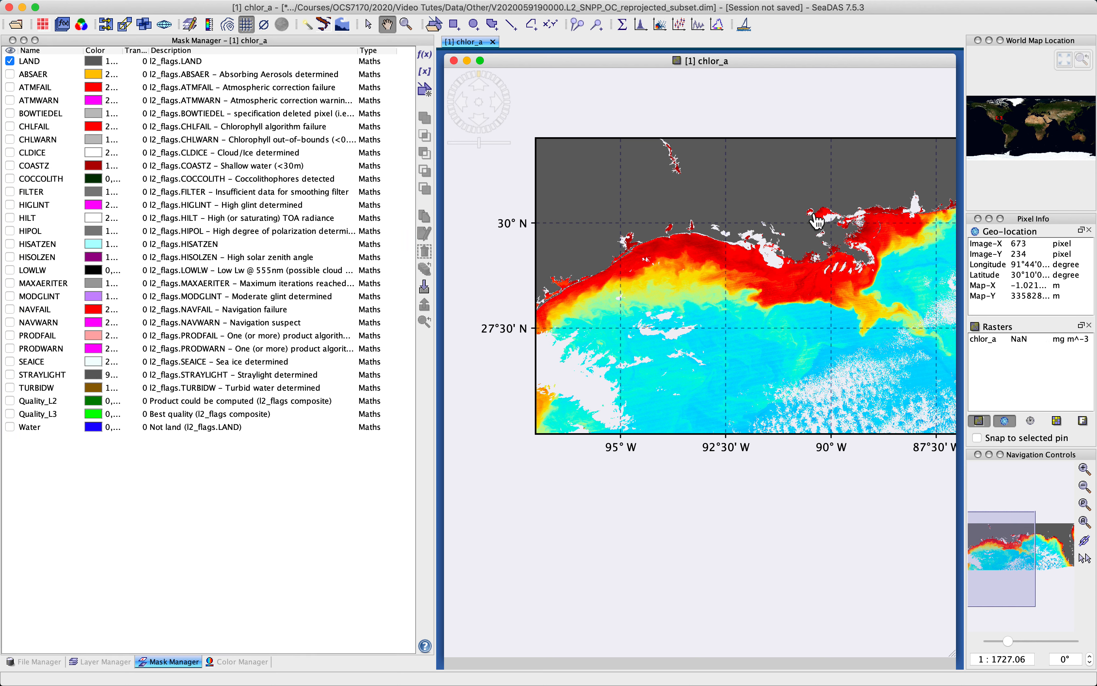
{"action": "left_click", "coordinate": [11, 62]}
{"action": "left_click", "coordinate": [10, 62]}
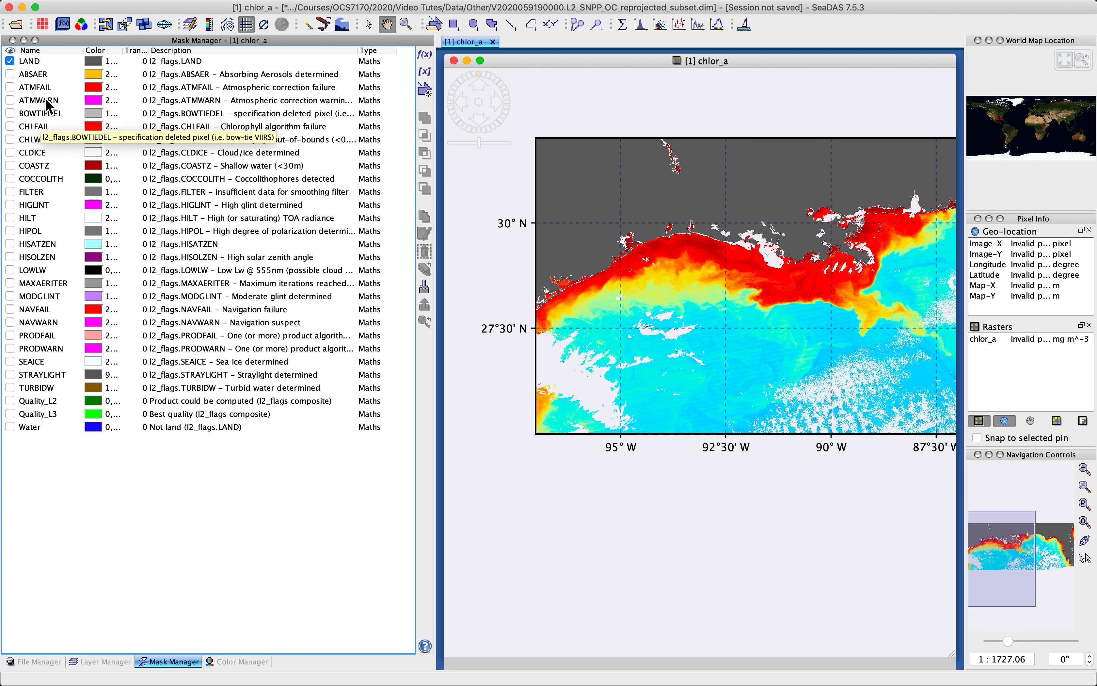
Widen the mask list's Color column and set the LAND mask's colour to 100, 0, 100.
{"action": "left_click", "coordinate": [96, 60]}
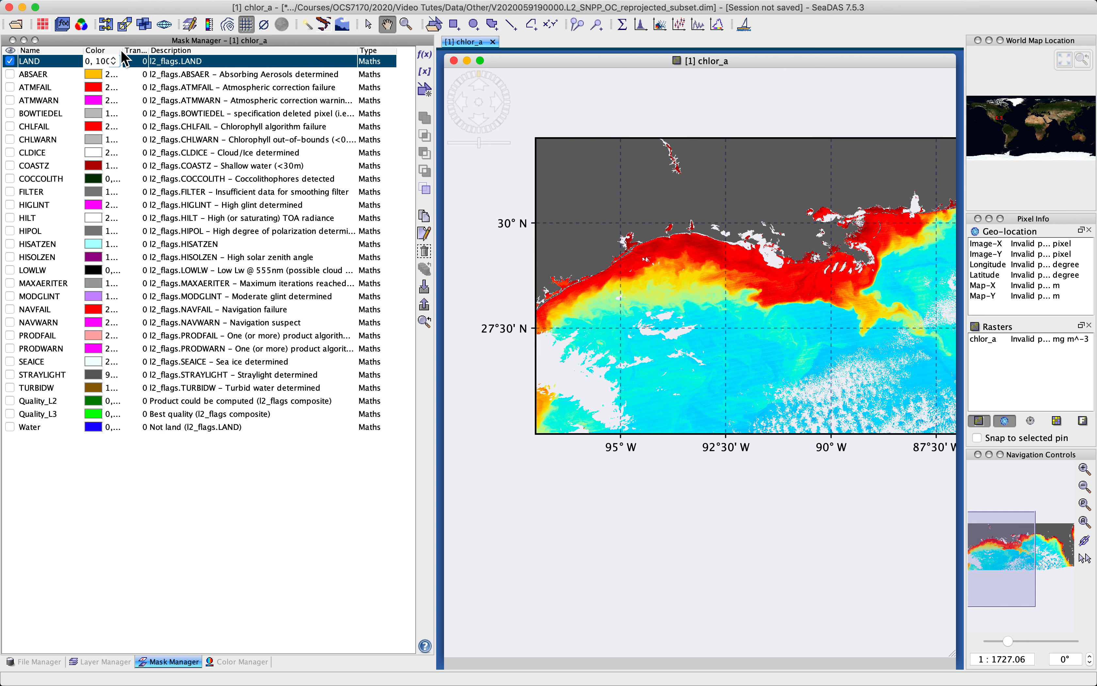
{"action": "left_click_drag", "start_coordinate": [127, 55], "coordinate": [197, 55]}
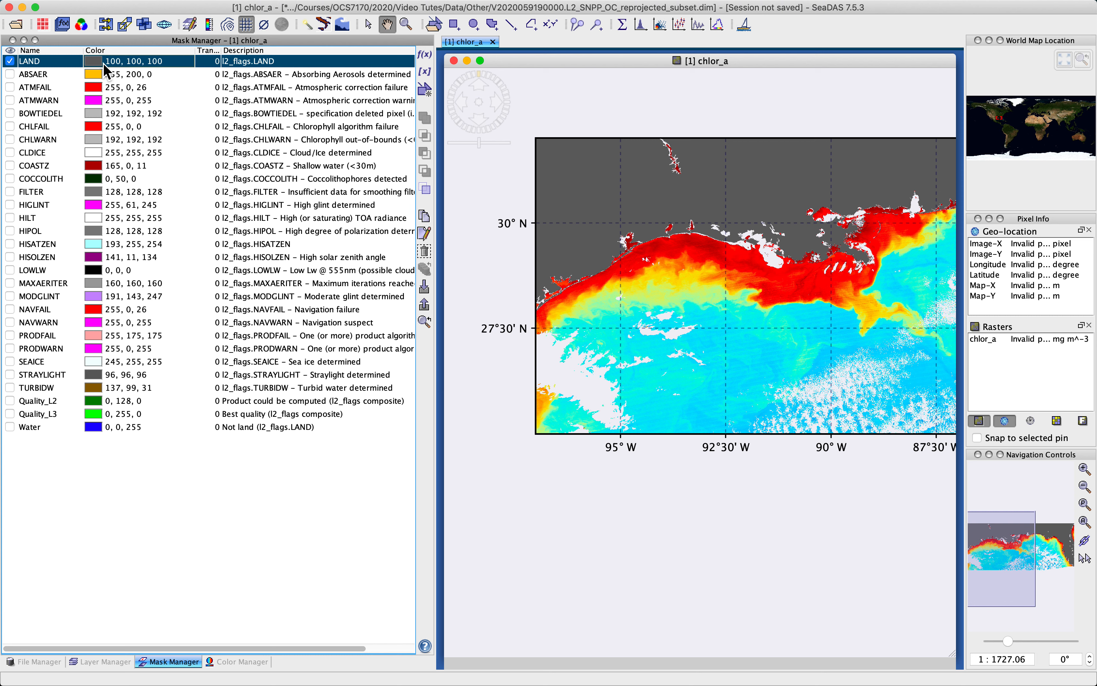
{"action": "left_click", "coordinate": [102, 63]}
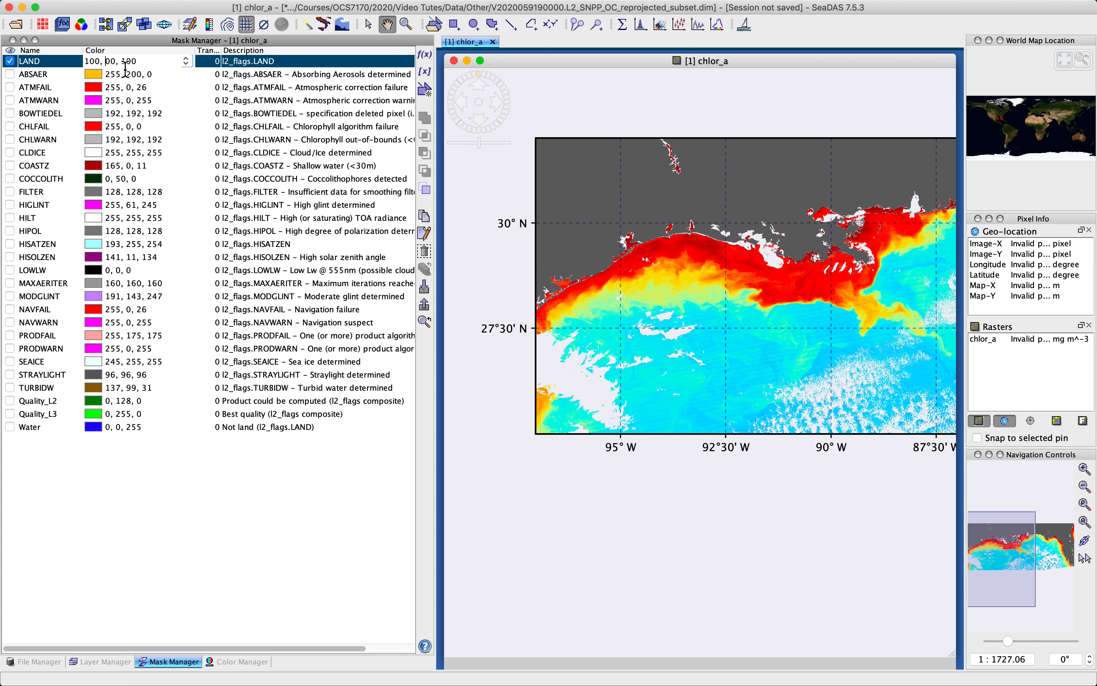
{"action": "key", "text": "Return"}
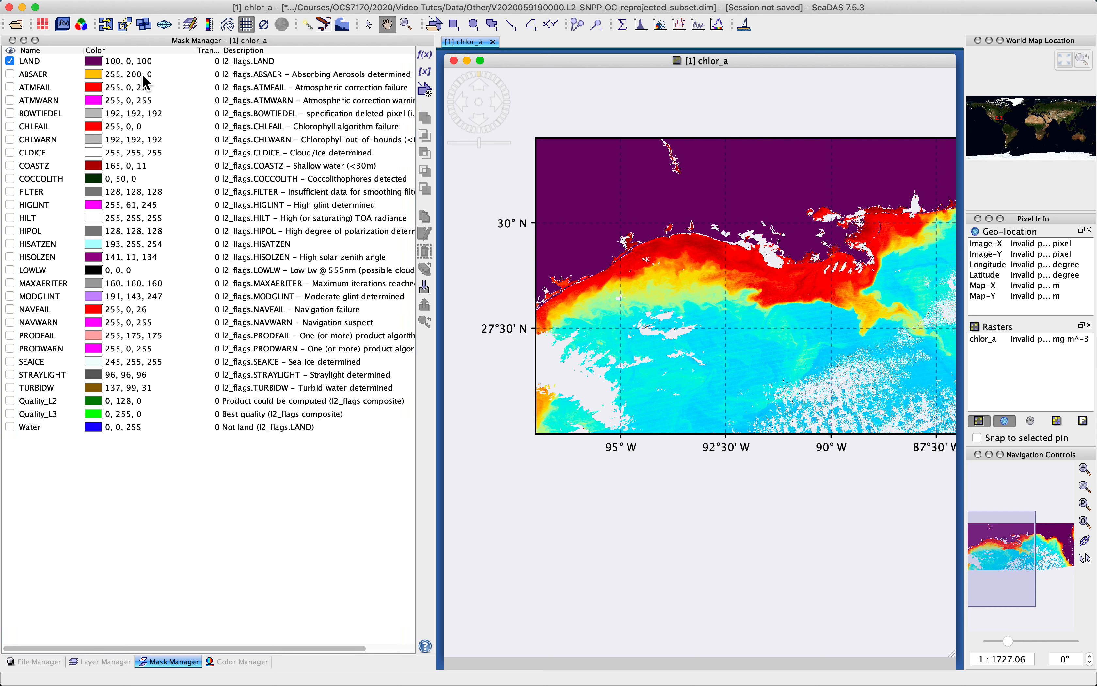
Change the LAND mask's colour to the preset bright green (0, 255, 0).
{"action": "left_click", "coordinate": [108, 63]}
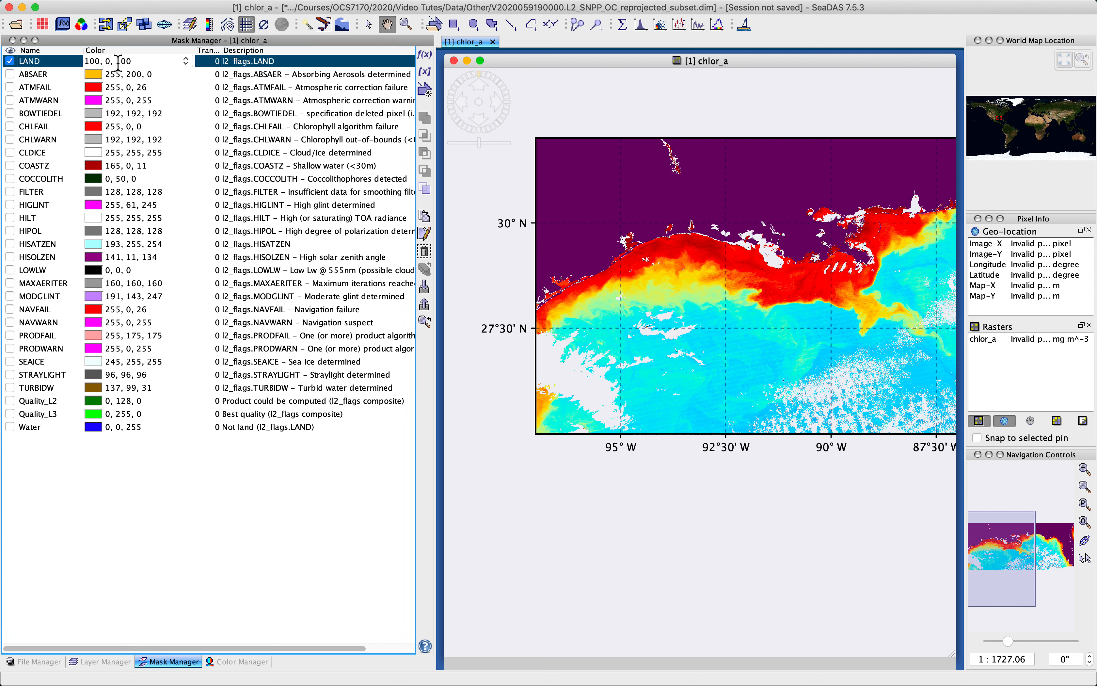
{"action": "left_click", "coordinate": [187, 63]}
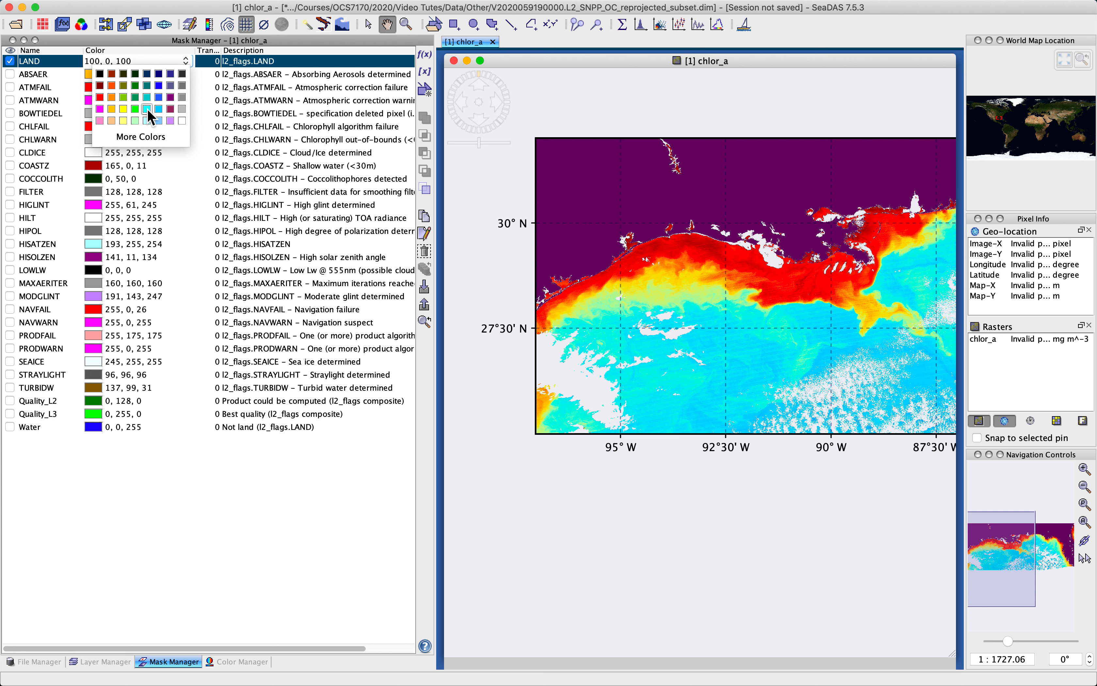
{"action": "left_click", "coordinate": [136, 108]}
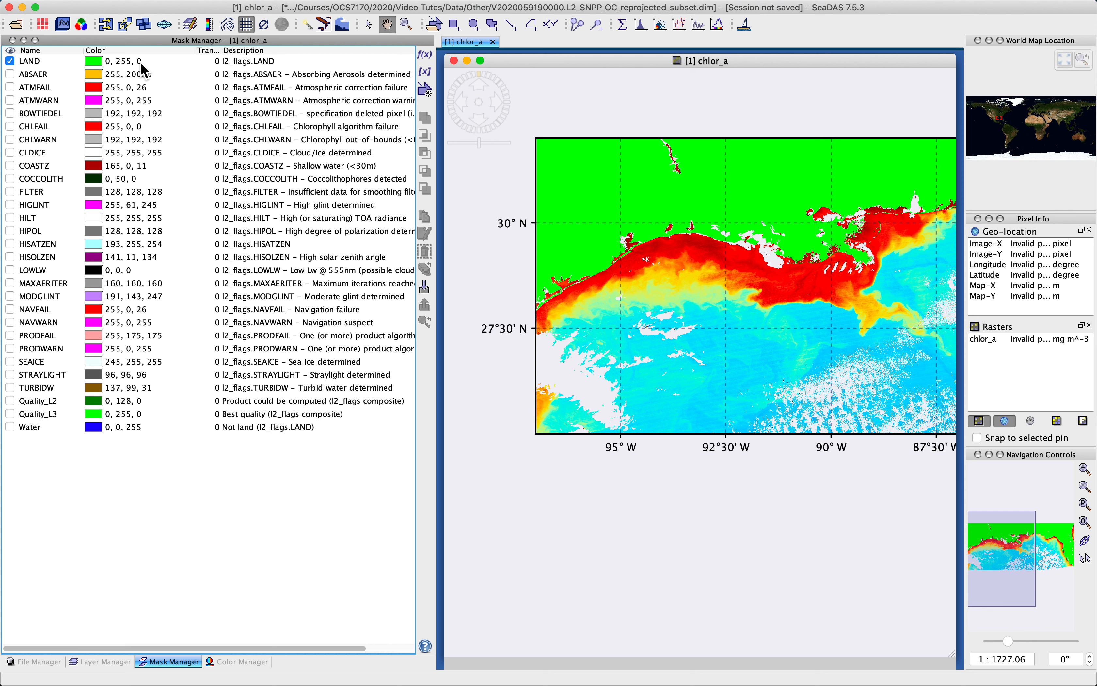
Open the custom colour chooser for the LAND mask and compare its HSV and HSL colour models.
{"action": "left_click", "coordinate": [165, 63]}
{"action": "left_click", "coordinate": [189, 62]}
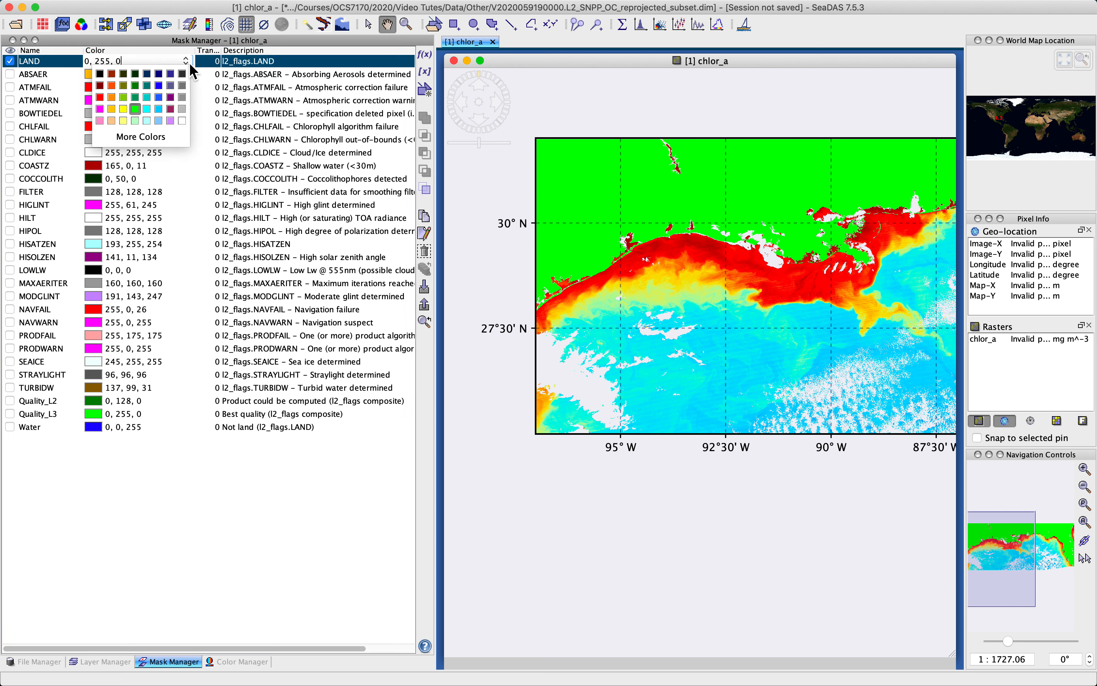
{"action": "left_click", "coordinate": [143, 136]}
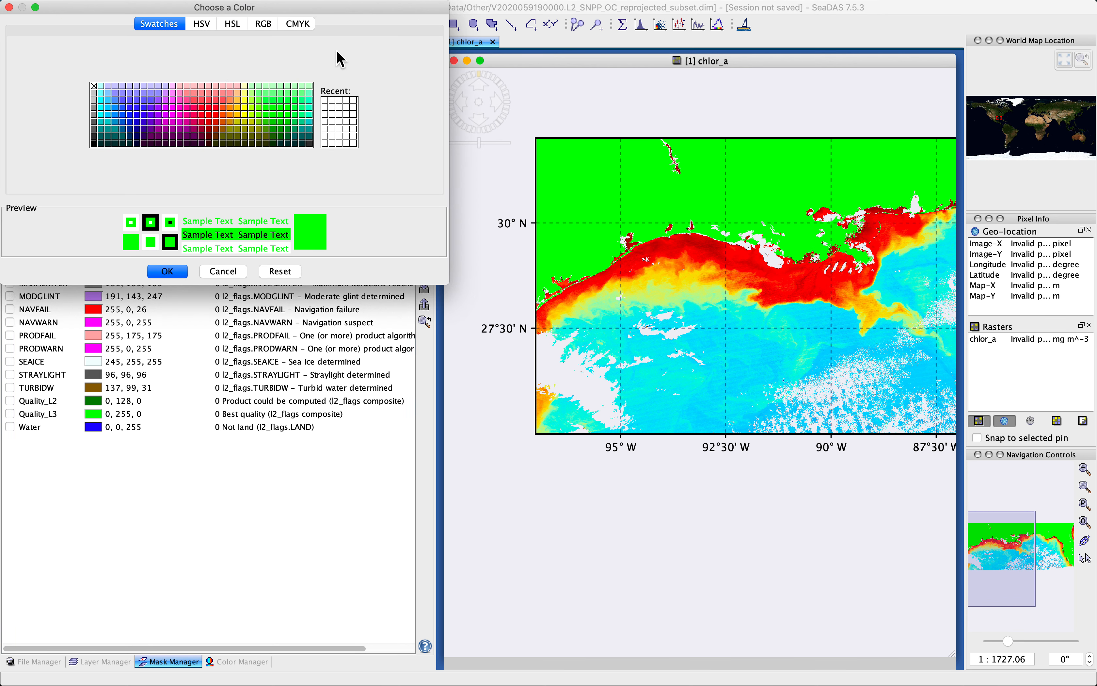
{"action": "left_click", "coordinate": [201, 25]}
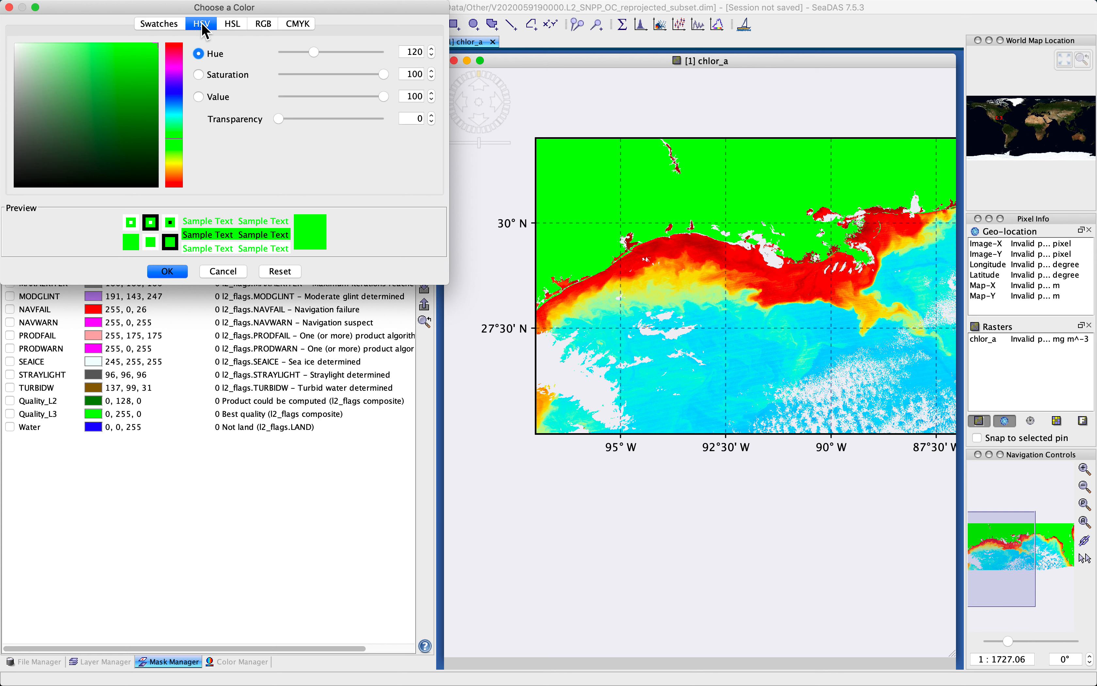
{"action": "left_click", "coordinate": [233, 25]}
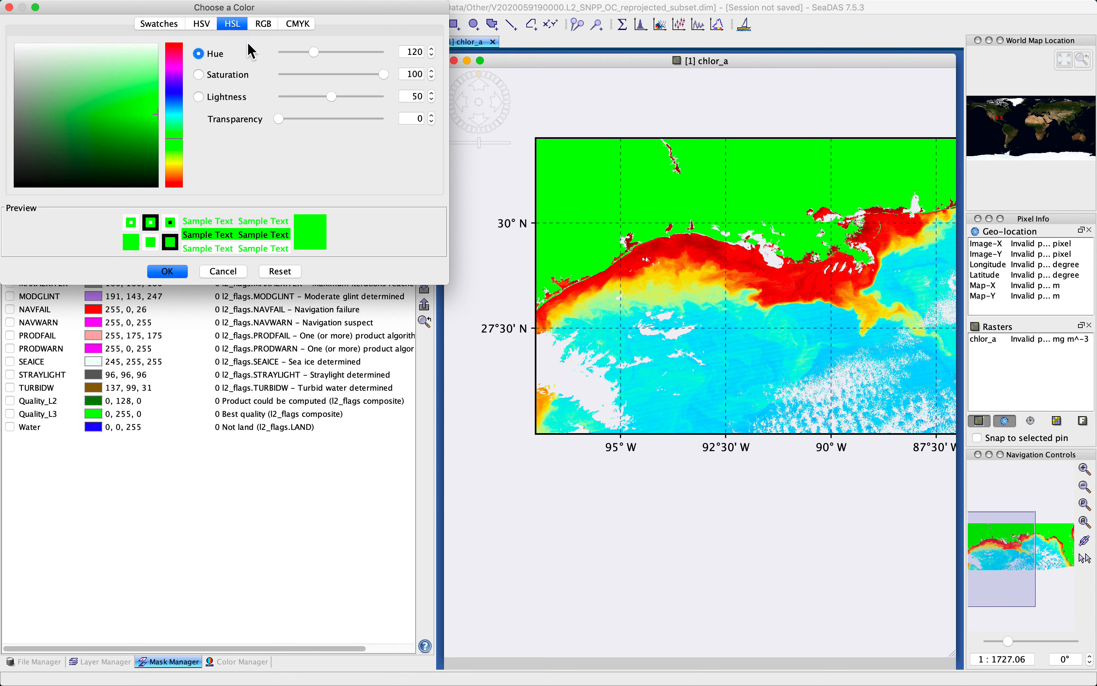
{"action": "left_click", "coordinate": [203, 23]}
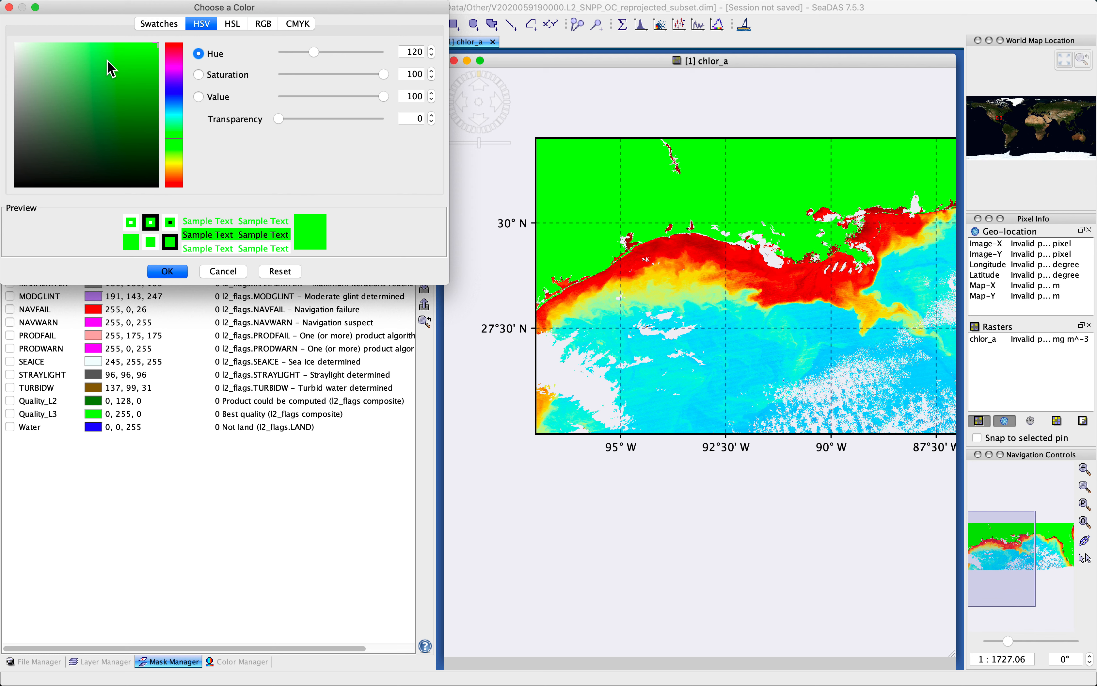
{"action": "left_click", "coordinate": [234, 25]}
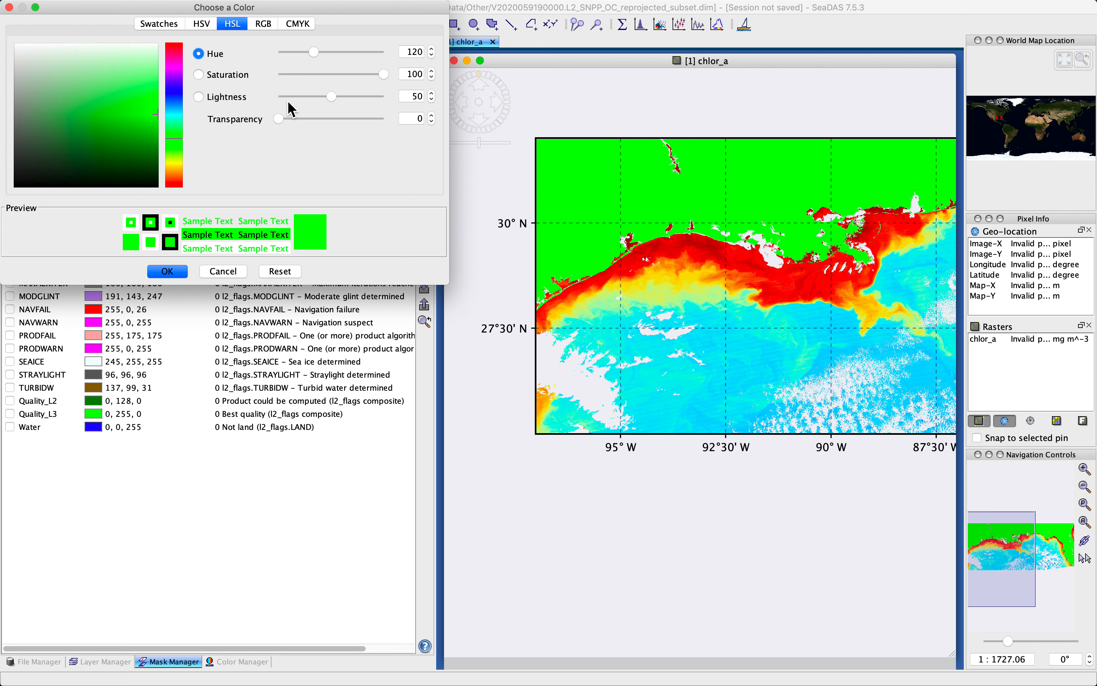
Raise the LAND colour's lightness to 71 and reduce its saturation to about 81 in the HSL model.
{"action": "left_click_drag", "start_coordinate": [332, 96], "coordinate": [354, 97]}
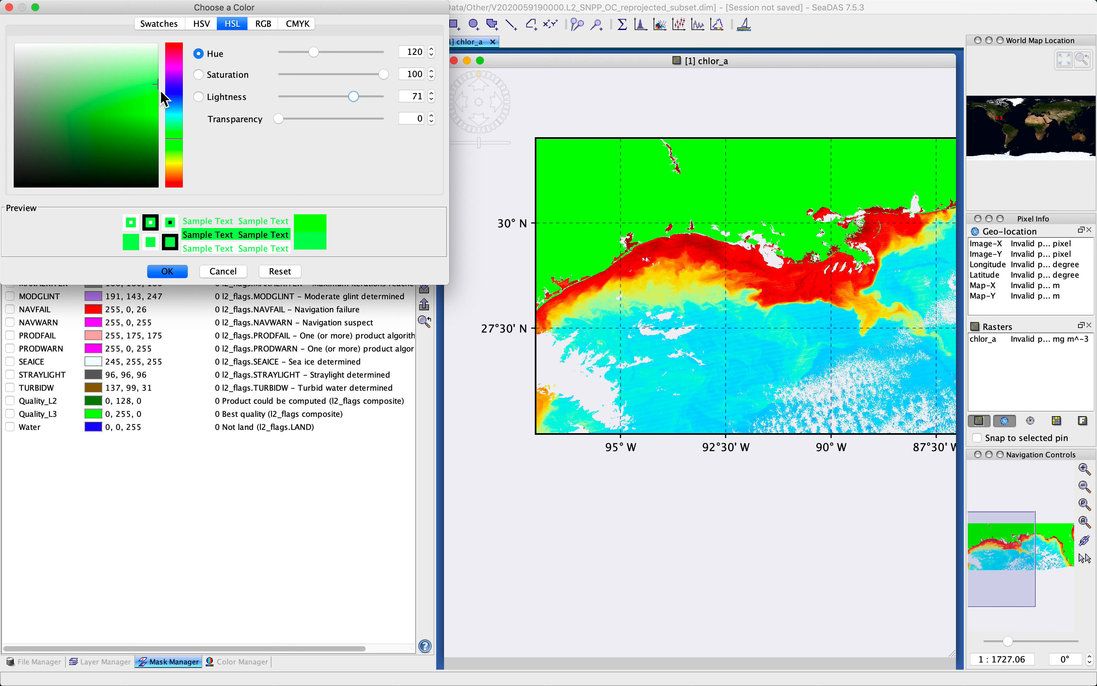
{"action": "mouse_move", "coordinate": [381, 74]}
{"action": "left_mouse_down"}
{"action": "mouse_move", "coordinate": [352, 77]}
{"action": "mouse_move", "coordinate": [364, 76]}
{"action": "left_mouse_up"}
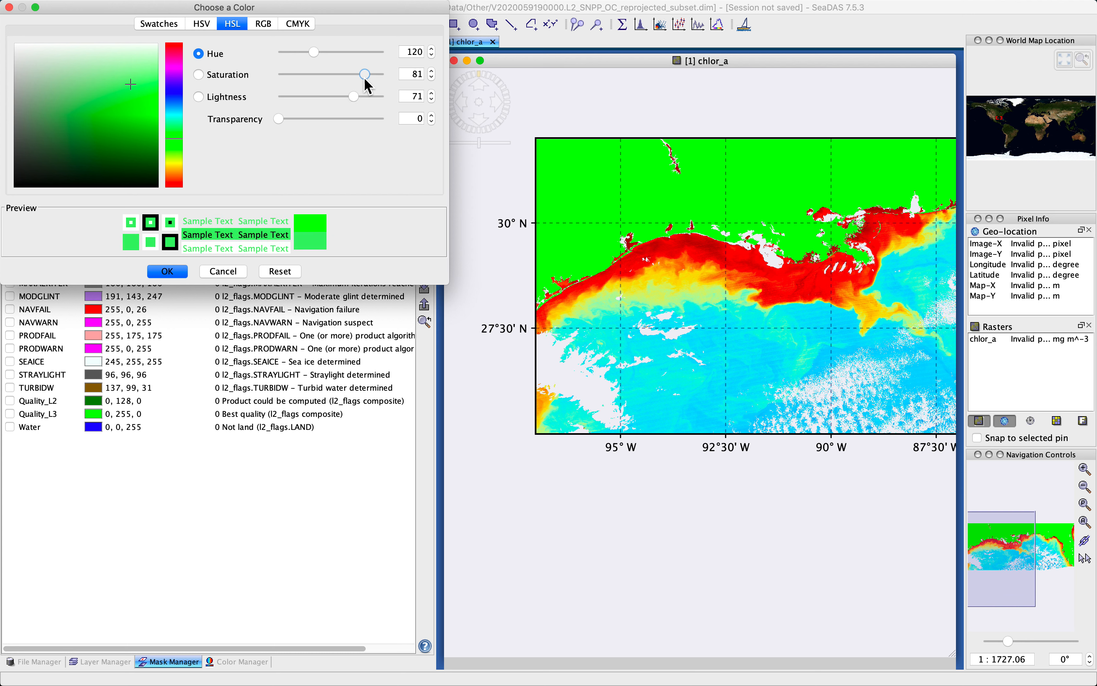
{"action": "left_click_drag", "start_coordinate": [137, 127], "coordinate": [138, 83]}
Choose a violet-blue with colour code 7574DF in the RGB model and apply it to the LAND mask.
{"action": "left_click", "coordinate": [268, 23]}
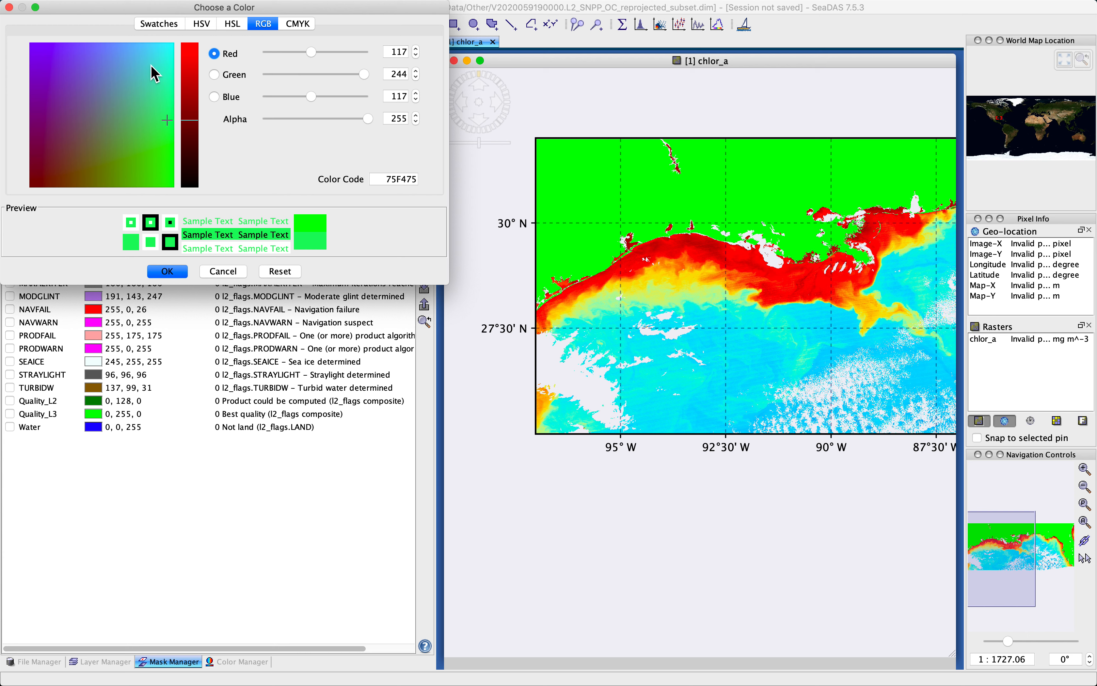
{"action": "left_click", "coordinate": [92, 107]}
{"action": "left_click_drag", "start_coordinate": [93, 110], "coordinate": [98, 63]}
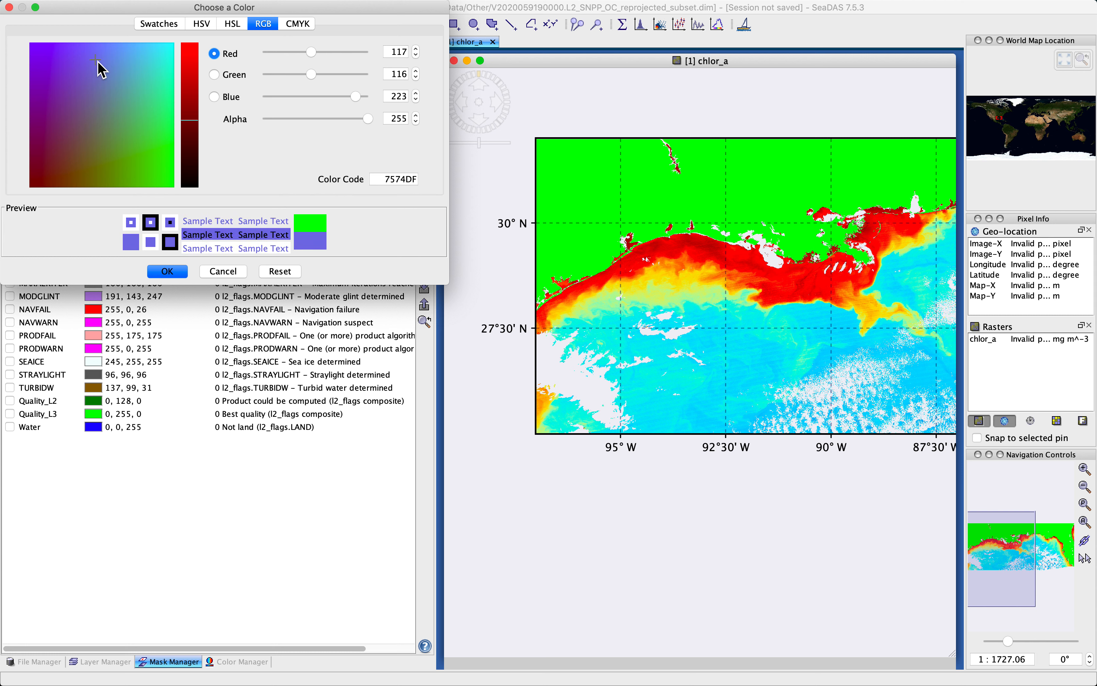
{"action": "left_click", "coordinate": [167, 271]}
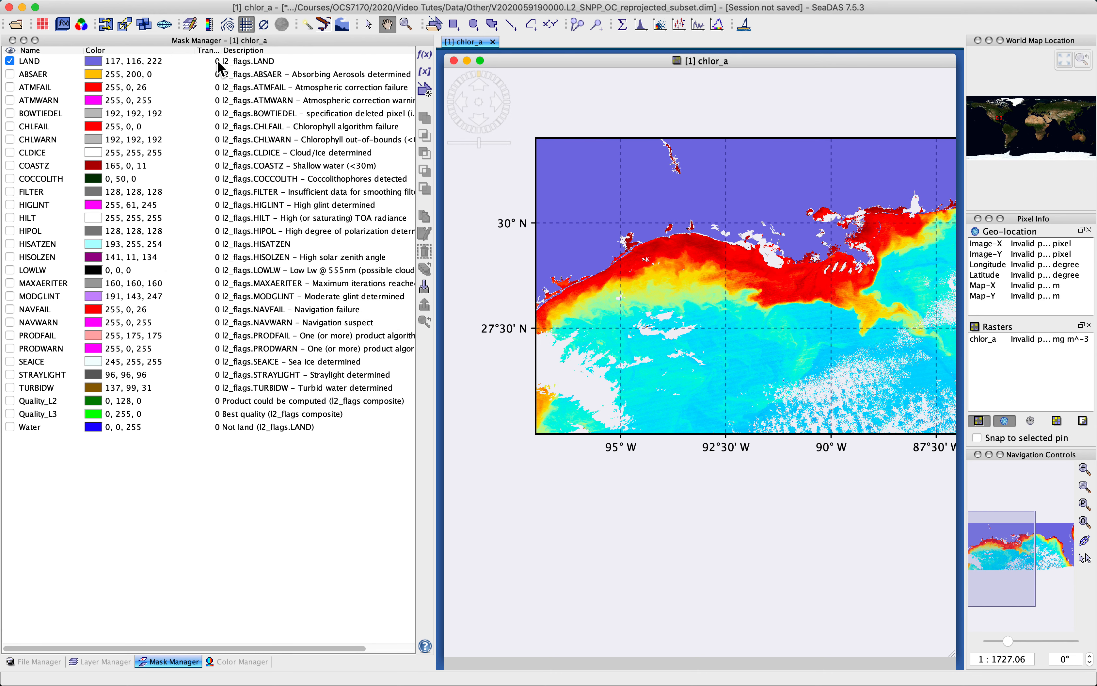
Widen the Transparency column and set the LAND mask's transparency to 0.50.
{"action": "left_click_drag", "start_coordinate": [225, 58], "coordinate": [265, 53]}
{"action": "left_click", "coordinate": [258, 64]}
{"action": "left_click", "coordinate": [257, 65]}
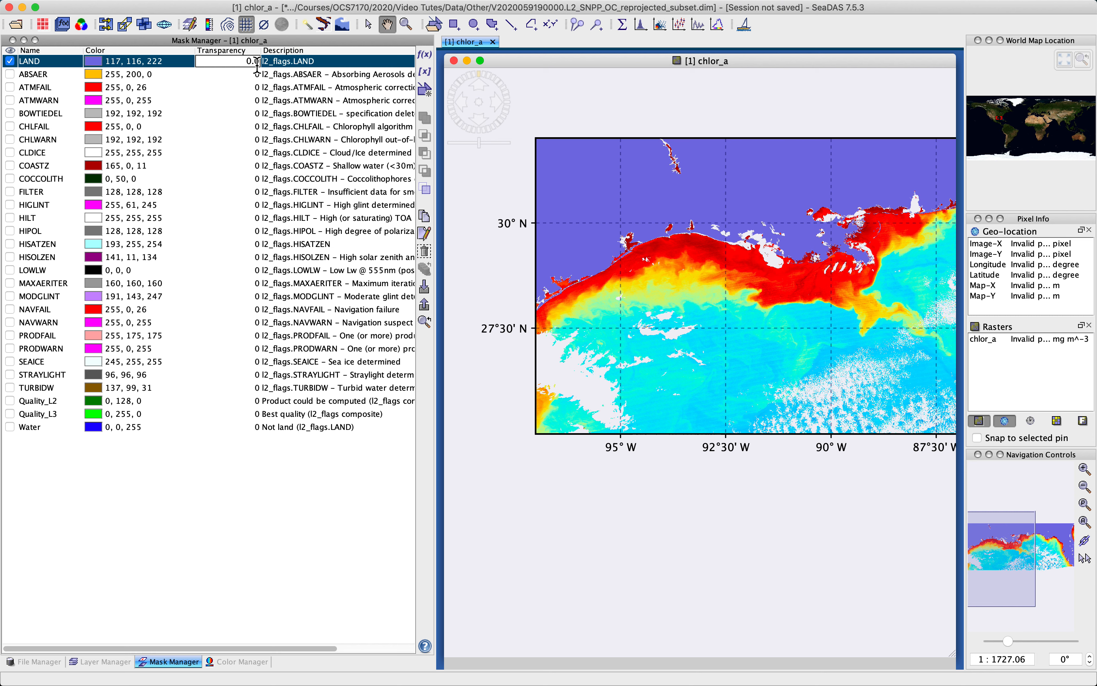
{"action": "key", "text": "BackSpace"}
{"action": "type", "text": "50"}
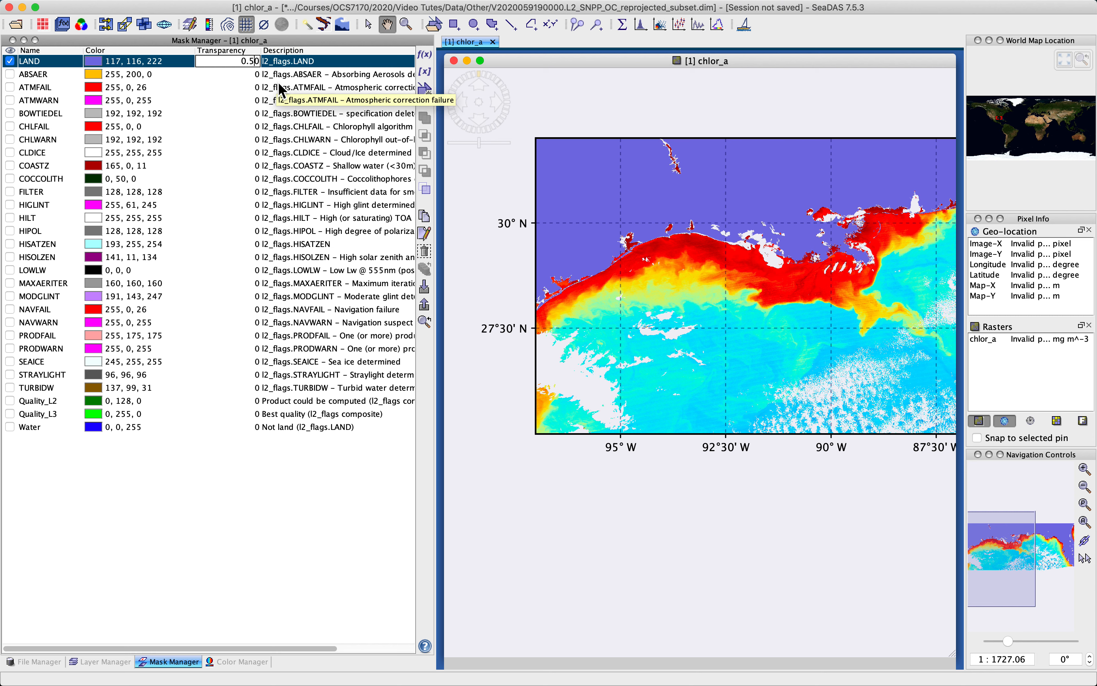
{"action": "key", "text": "Return"}
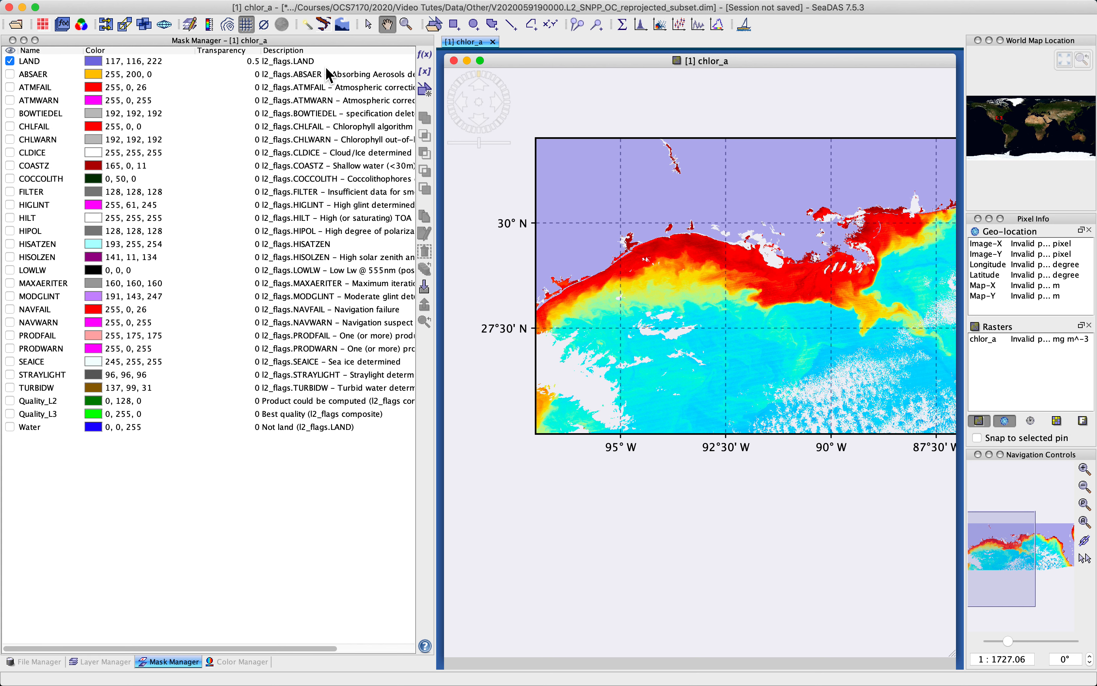
Look through the descriptions and types of the masks in the Mask Manager list.
{"action": "scroll", "coordinate": [331, 72], "scroll_direction": "right", "scroll_amount": 5}
{"action": "scroll", "coordinate": [327, 67], "scroll_direction": "left", "scroll_amount": 1}
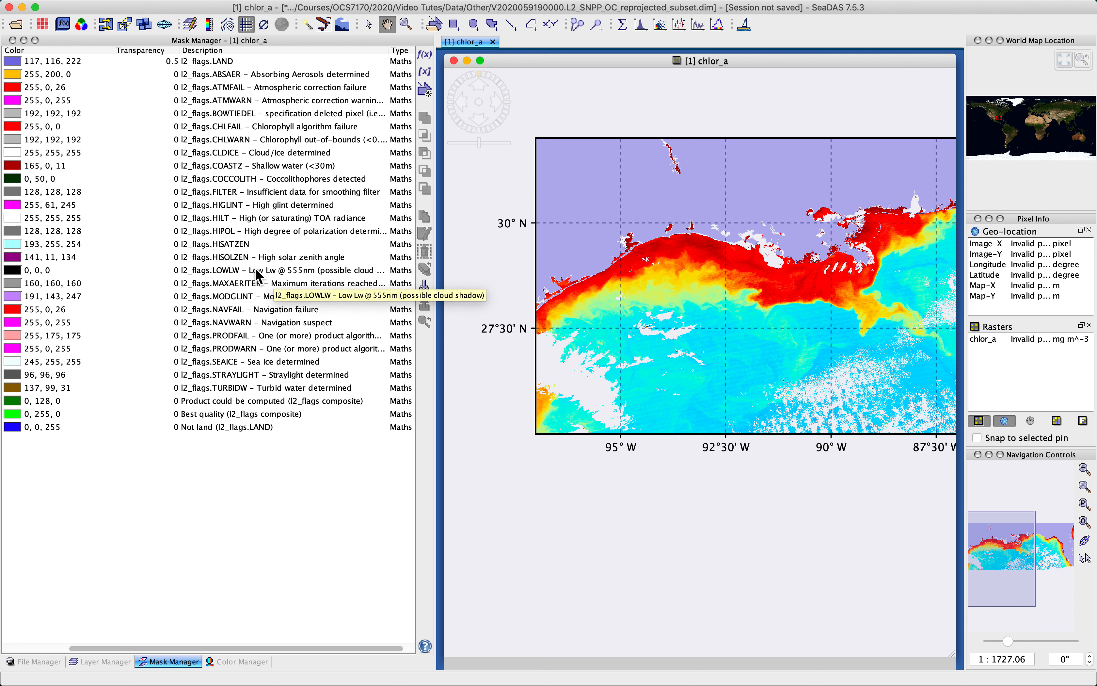
{"action": "scroll", "coordinate": [282, 263], "scroll_direction": "right", "scroll_amount": 2}
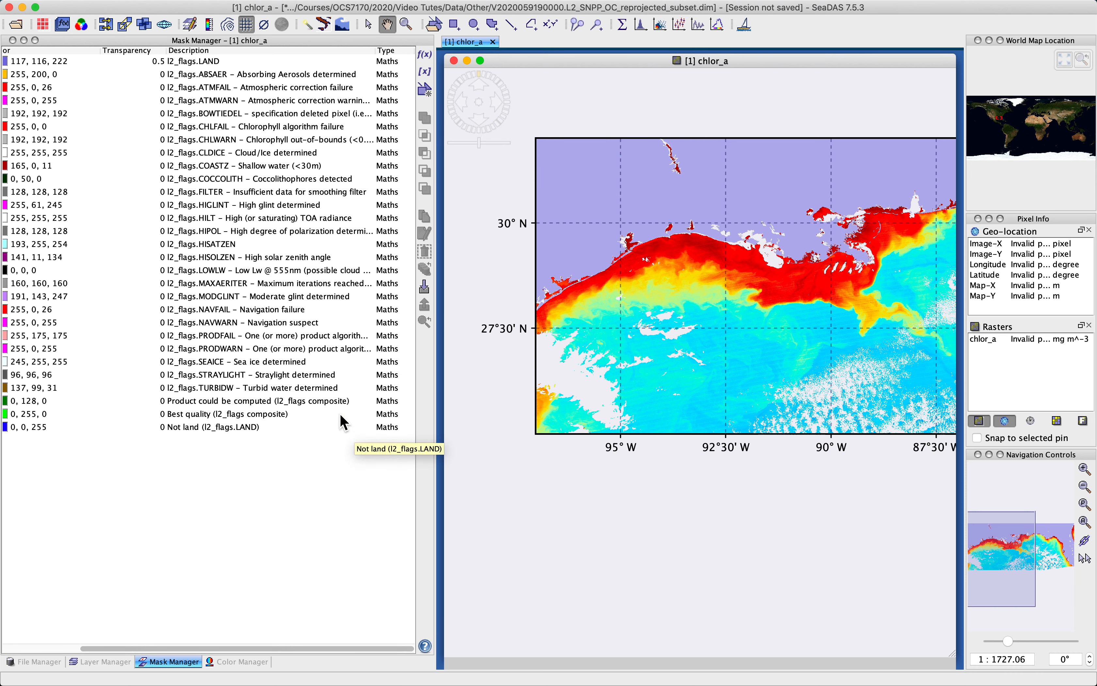
{"action": "scroll", "coordinate": [194, 312], "scroll_direction": "left", "scroll_amount": 10}
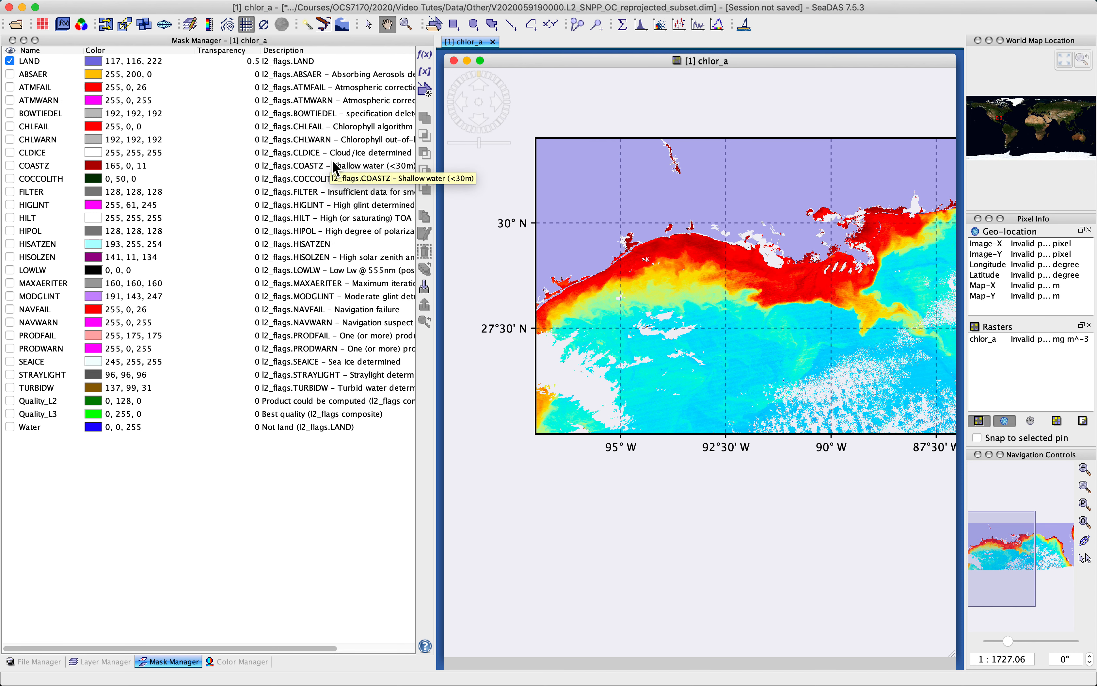
{"action": "scroll", "coordinate": [333, 168], "scroll_direction": "right", "scroll_amount": 10}
{"action": "scroll", "coordinate": [336, 168], "scroll_direction": "left", "scroll_amount": 10}
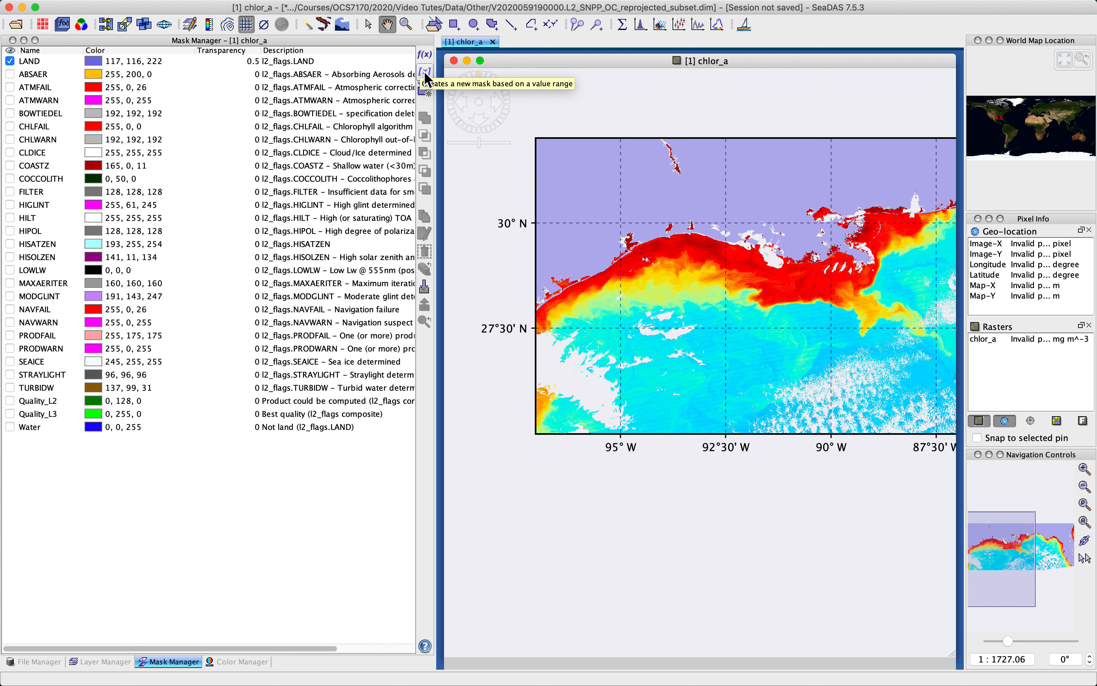
Start a new mask based on a value range and choose chlor_a as its raster.
{"action": "left_click", "coordinate": [426, 72]}
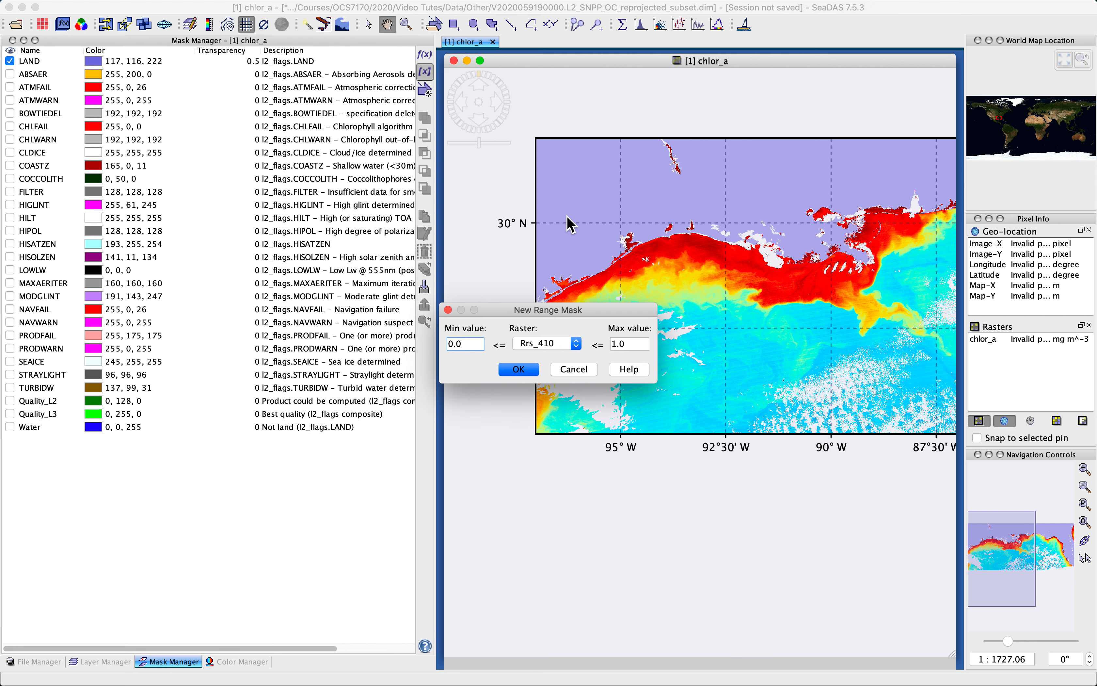
{"action": "left_click_drag", "start_coordinate": [540, 307], "coordinate": [572, 88]}
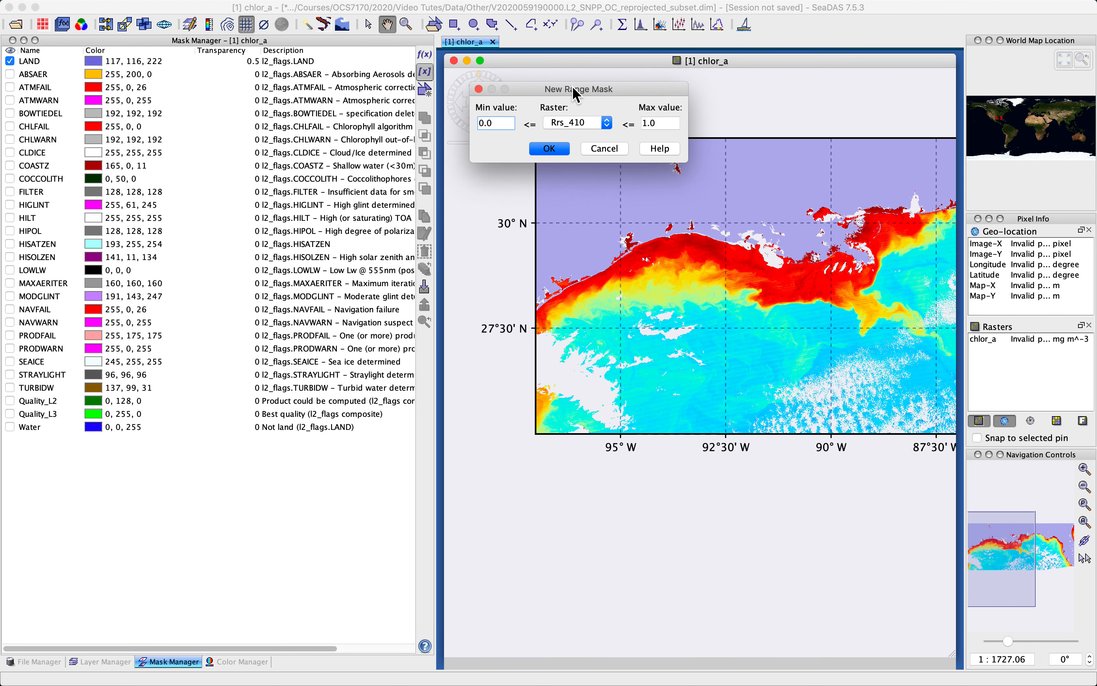
{"action": "left_click", "coordinate": [583, 123]}
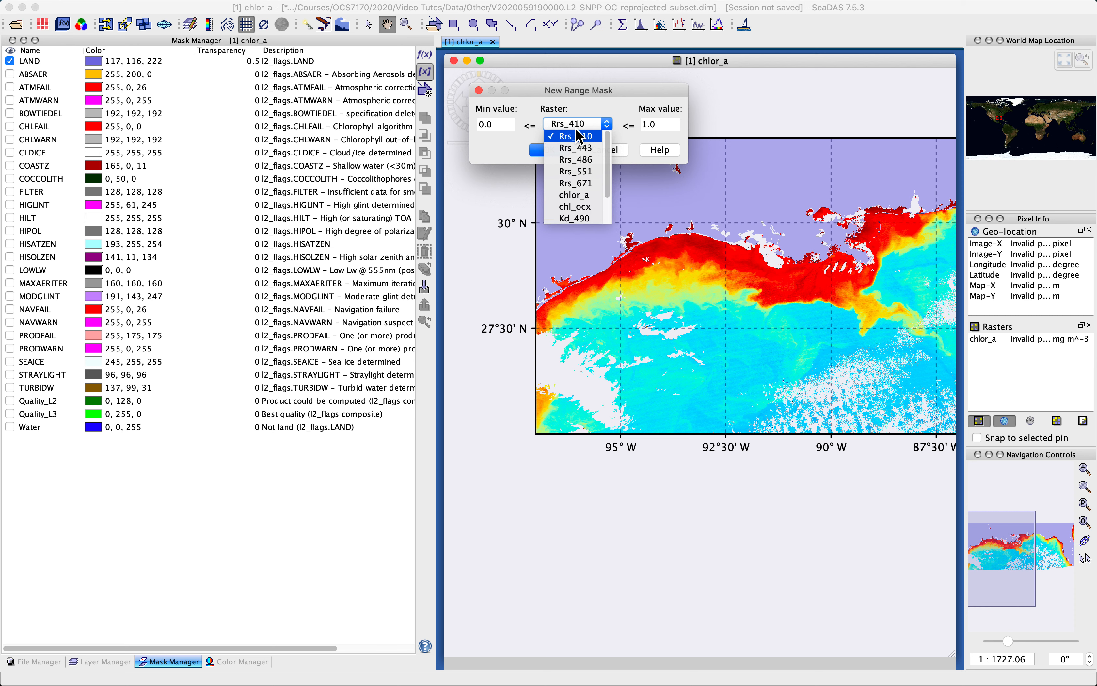
{"action": "left_click", "coordinate": [584, 199]}
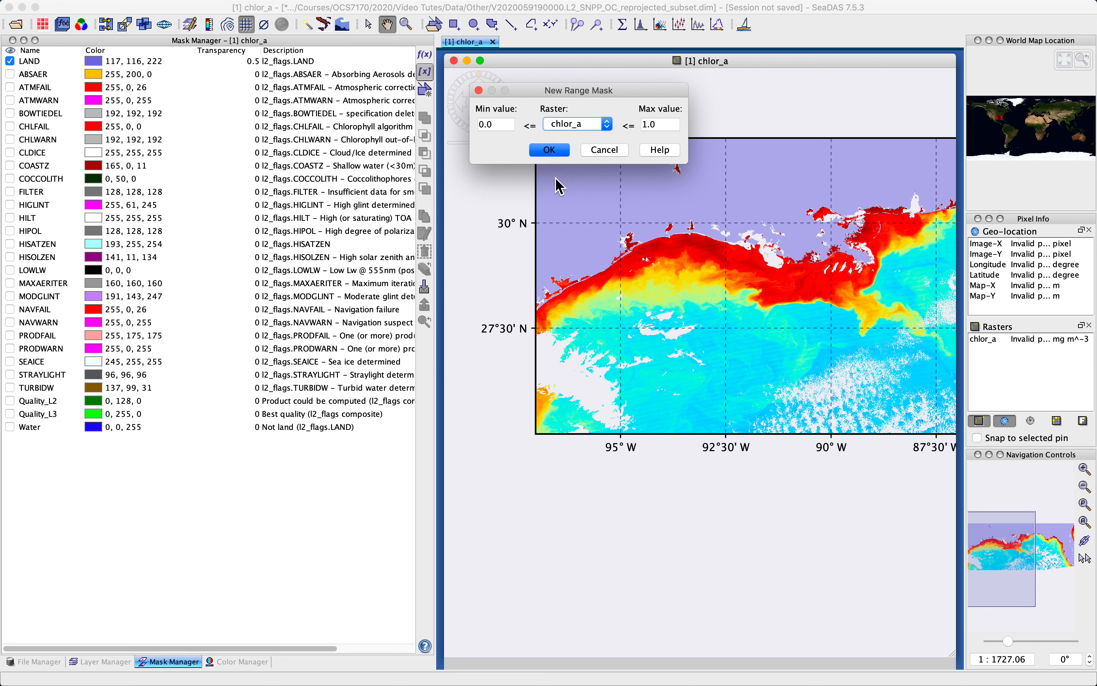
Set the range mask's minimum to 1.0 and maximum to 5.0, and create the mask.
{"action": "left_click", "coordinate": [503, 126]}
{"action": "type", "text": "1."}
{"action": "key", "text": "BackSpace"}
{"action": "key", "text": "BackSpace"}
{"action": "key", "text": "BackSpace"}
{"action": "key", "text": "BackSpace"}
{"action": "key", "text": "BackSpace"}
{"action": "type", "text": "1.0"}
{"action": "left_click", "coordinate": [656, 126]}
{"action": "left_click_drag", "start_coordinate": [656, 126], "coordinate": [635, 124]}
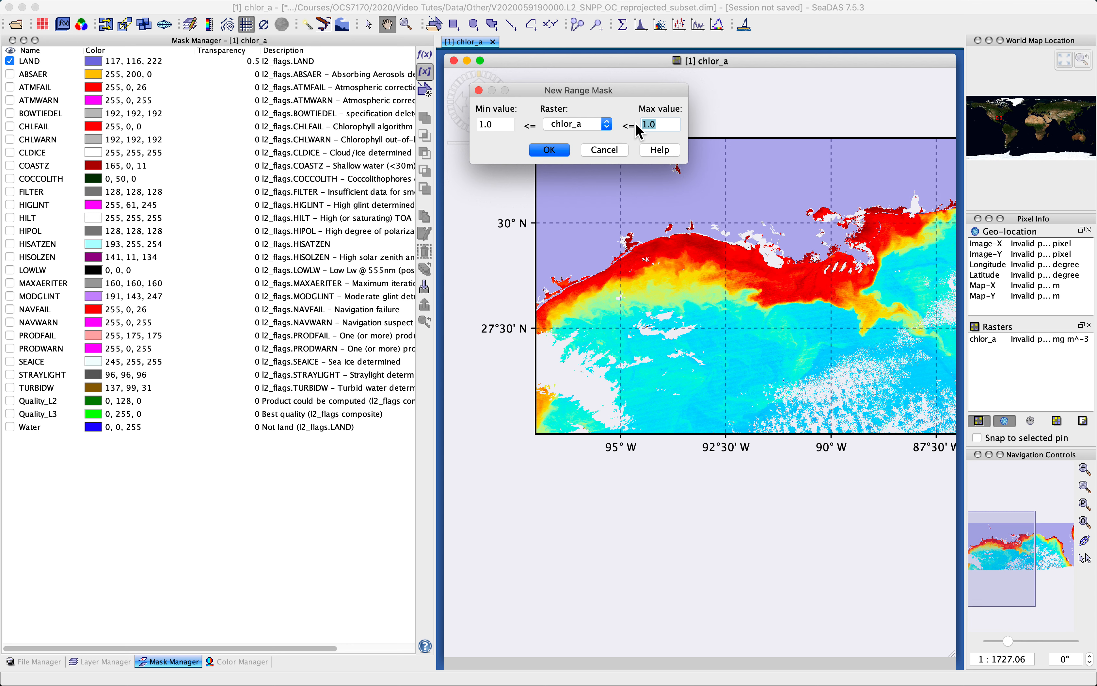
{"action": "left_click", "coordinate": [559, 148]}
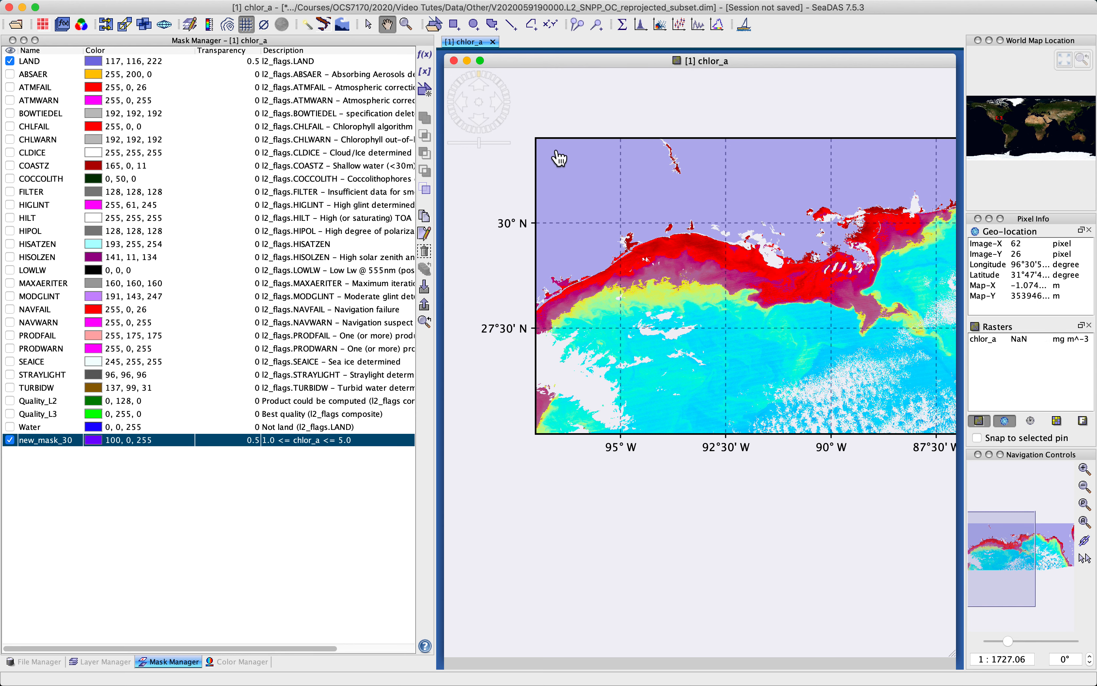
Rename the new chlorophyll range mask to "Low Chlor a".
{"action": "double_click", "coordinate": [47, 443]}
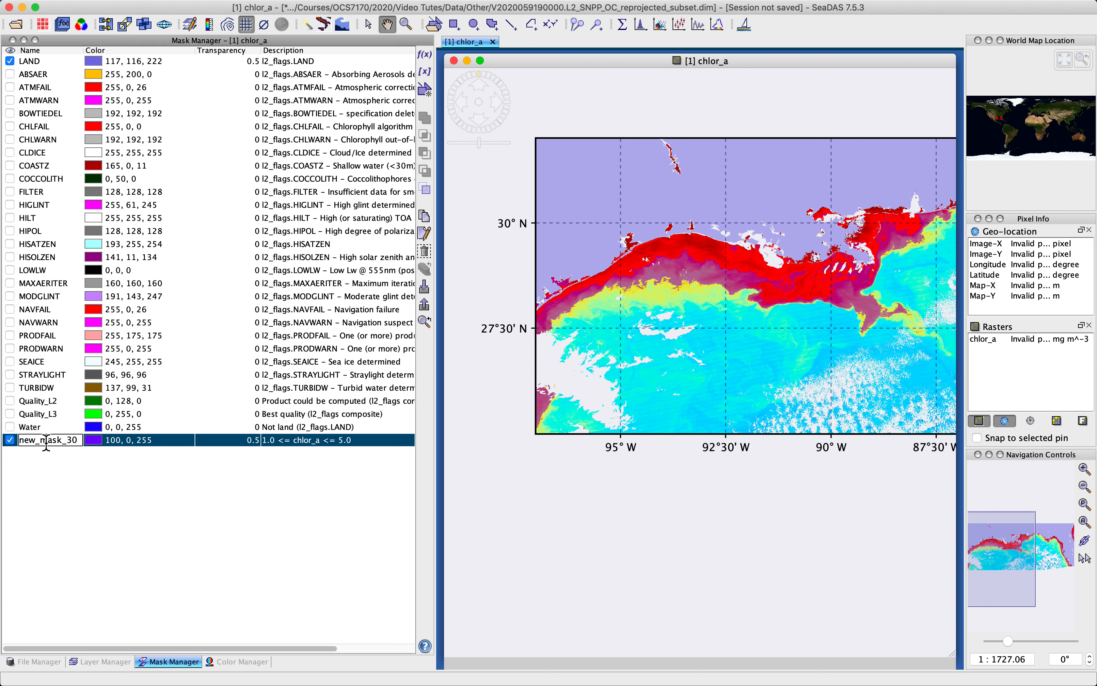
{"action": "key", "text": "BackSpace"}
{"action": "key", "text": "BackSpace"}
{"action": "key", "text": "BackSpace"}
{"action": "key", "text": "BackSpace"}
{"action": "key", "text": "BackSpace"}
{"action": "key", "text": "BackSpace"}
{"action": "key", "text": "BackSpace"}
{"action": "key", "text": "BackSpace"}
{"action": "key", "text": "Delete"}
{"action": "key", "text": "Delete"}
{"action": "type", "text": "Low"}
{"action": "type", "text": " Chlo"}
{"action": "type", "text": "or"}
{"action": "key", "text": "Return"}
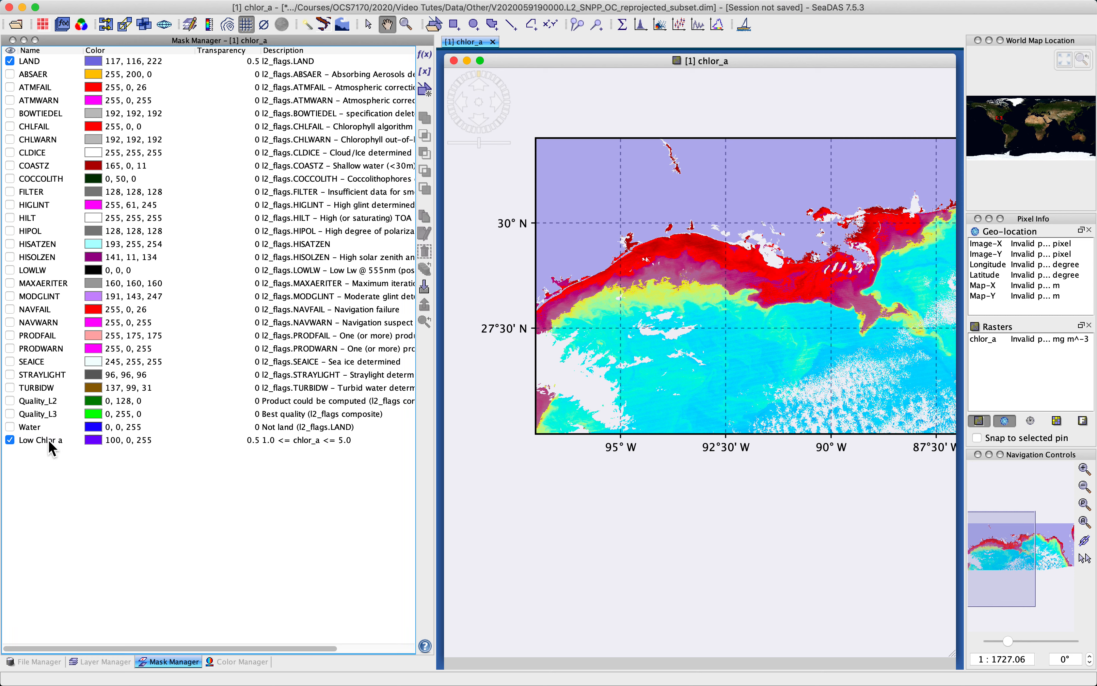
Color the Low Chlor a mask black, set its transparency to 0, and toggle its visibility off and on.
{"action": "left_click", "coordinate": [88, 439]}
{"action": "left_click", "coordinate": [186, 440]}
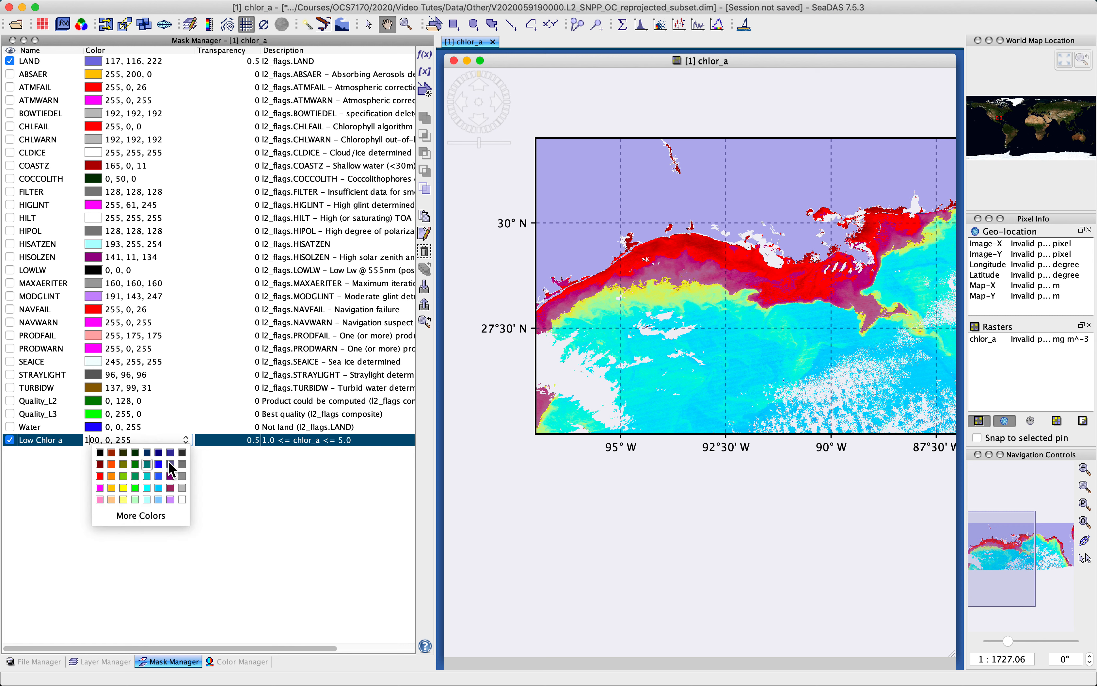
{"action": "left_click", "coordinate": [100, 453]}
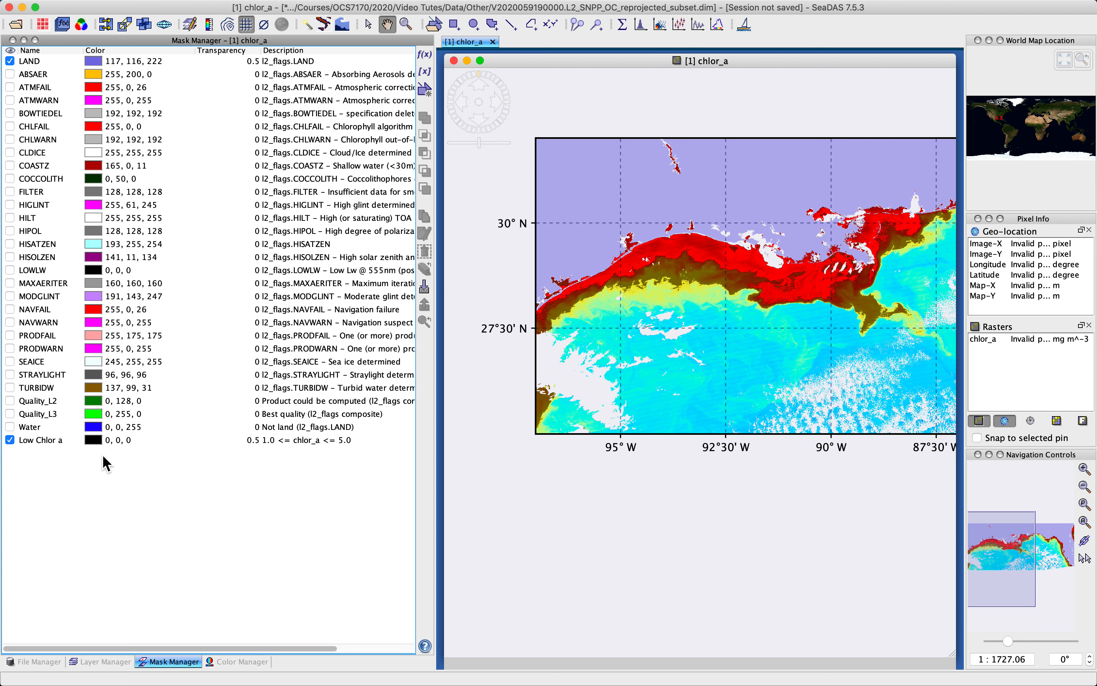
{"action": "left_click", "coordinate": [245, 443]}
{"action": "double_click", "coordinate": [254, 443]}
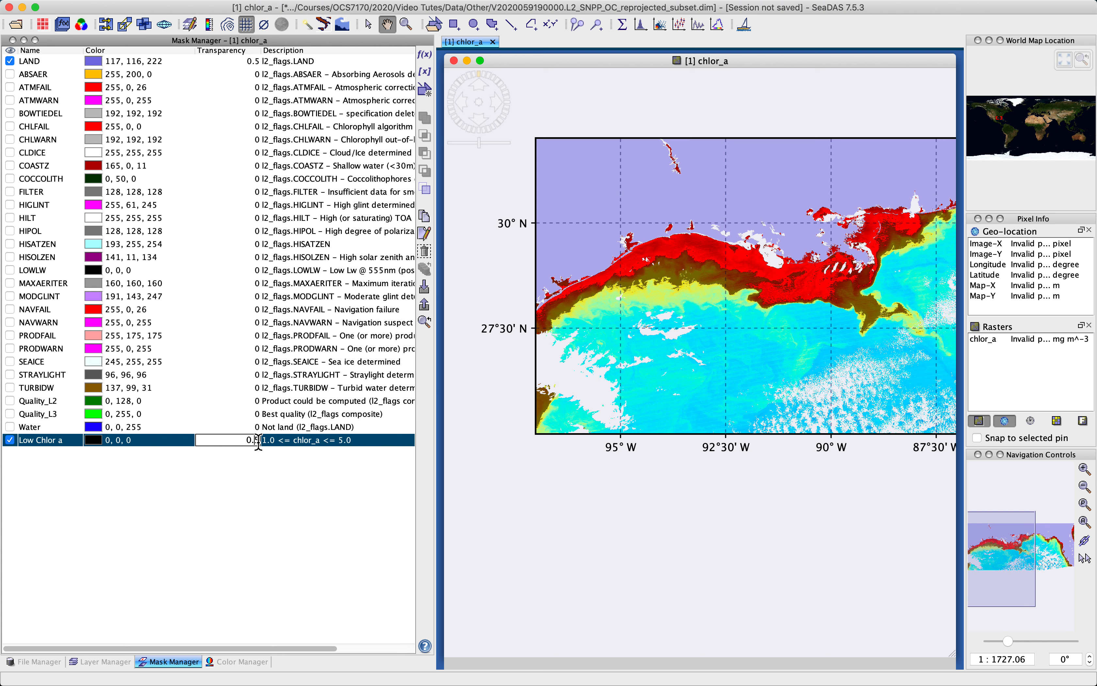
{"action": "key", "text": "BackSpace"}
{"action": "left_click", "coordinate": [293, 473]}
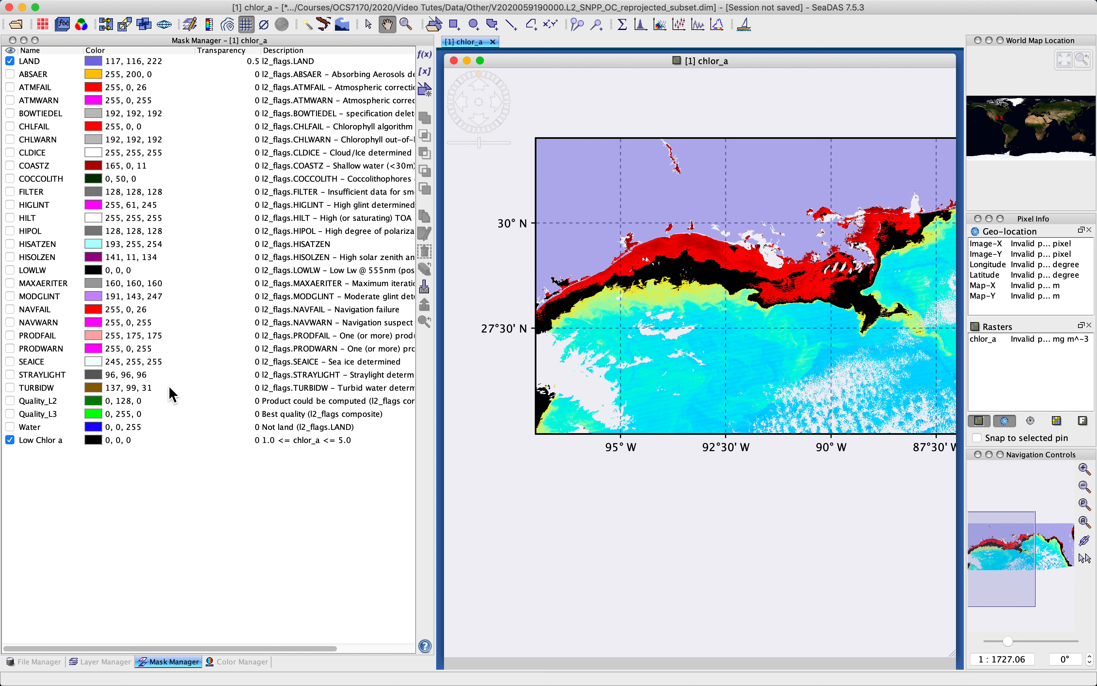
{"action": "left_click", "coordinate": [11, 440]}
{"action": "left_click", "coordinate": [10, 440]}
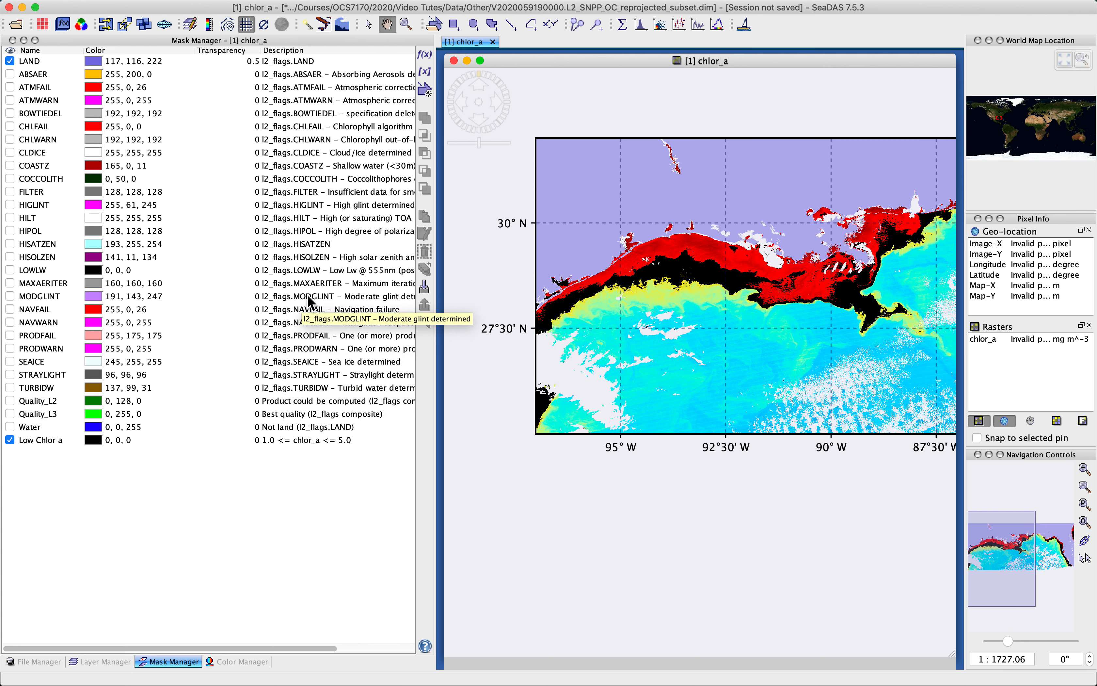
Create the complement of the Low Chlor a mask and hide the original mask.
{"action": "left_click", "coordinate": [51, 441]}
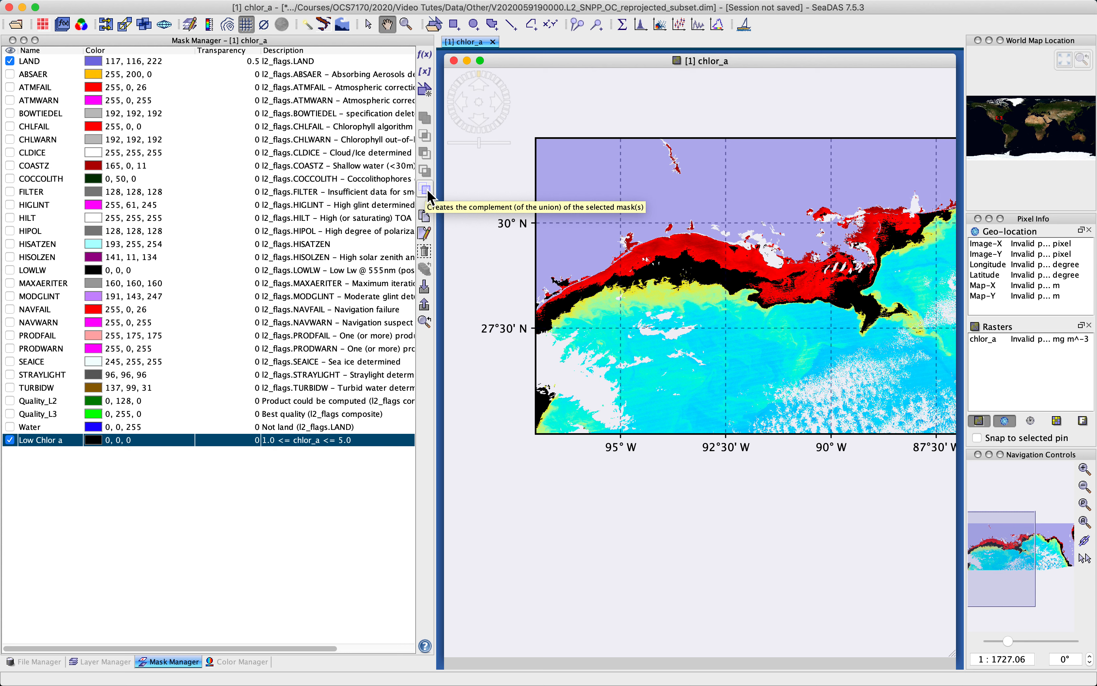
{"action": "left_click", "coordinate": [426, 190]}
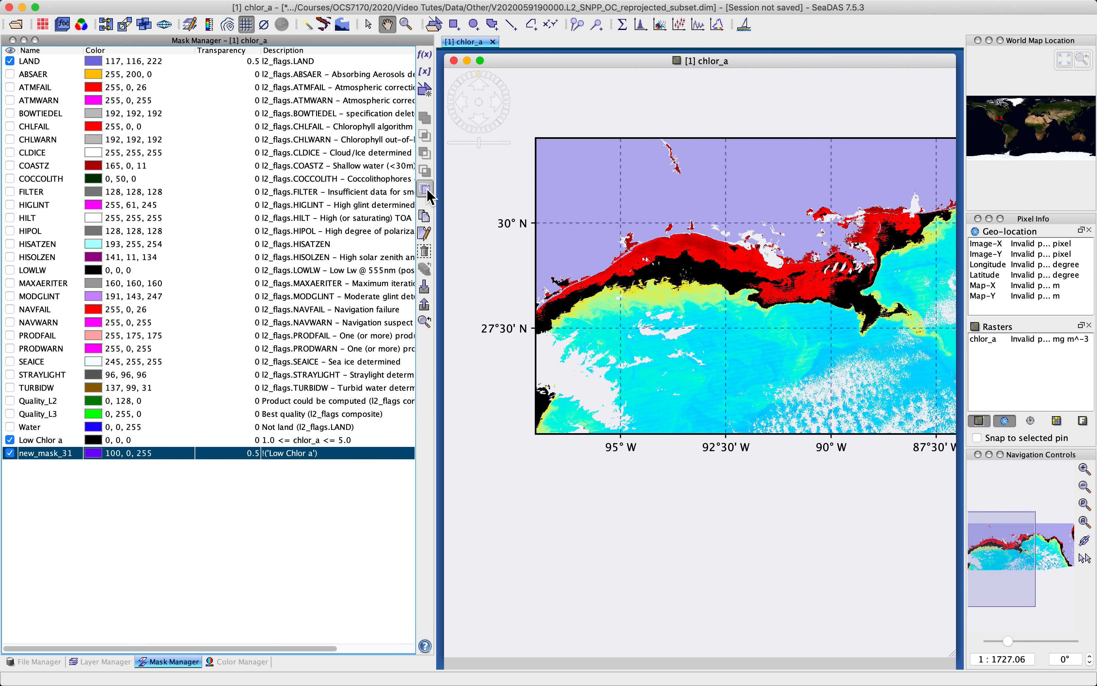
{"action": "left_click", "coordinate": [9, 439]}
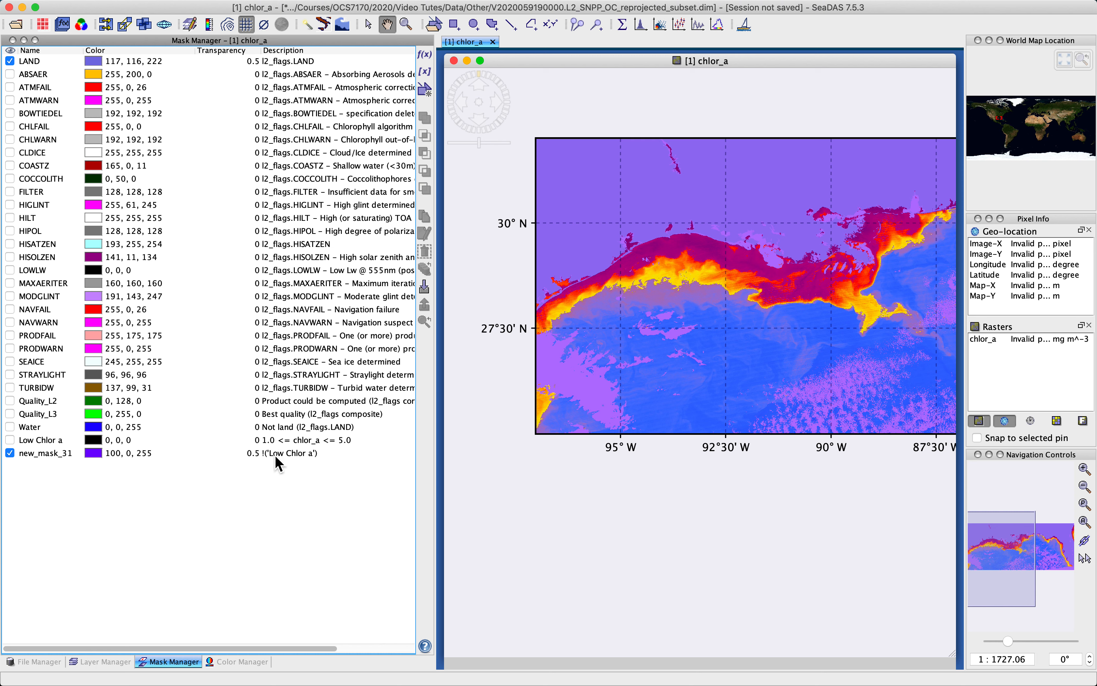
Color the complement mask white and set its transparency to 0.
{"action": "left_click", "coordinate": [94, 455]}
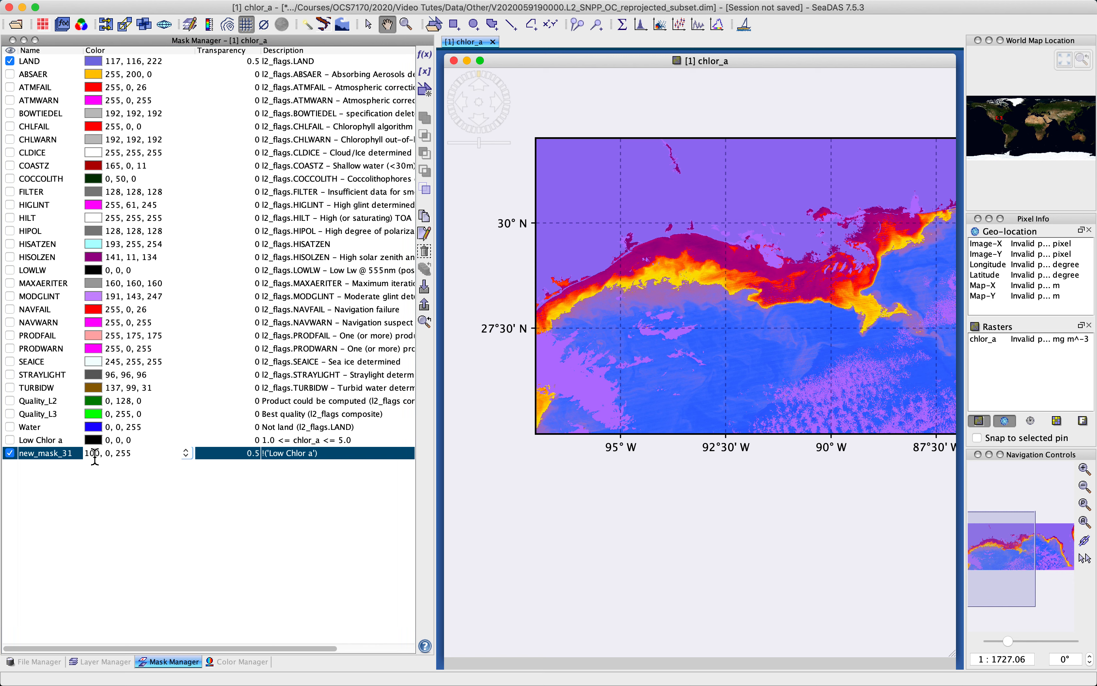
{"action": "left_click", "coordinate": [189, 451]}
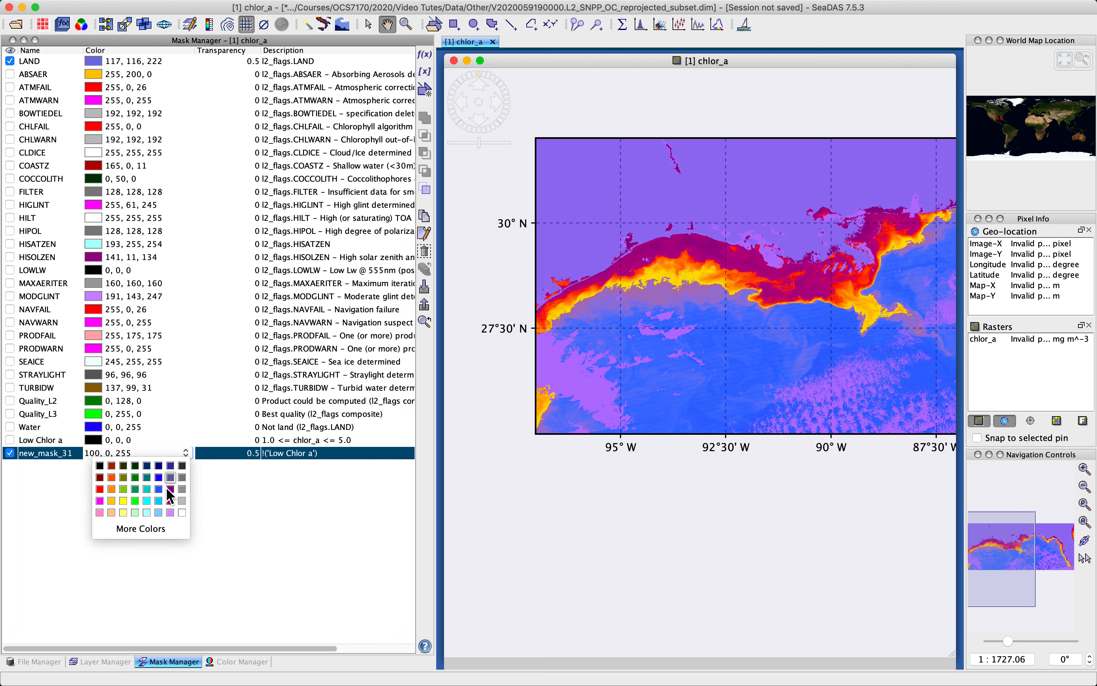
{"action": "left_click", "coordinate": [182, 512]}
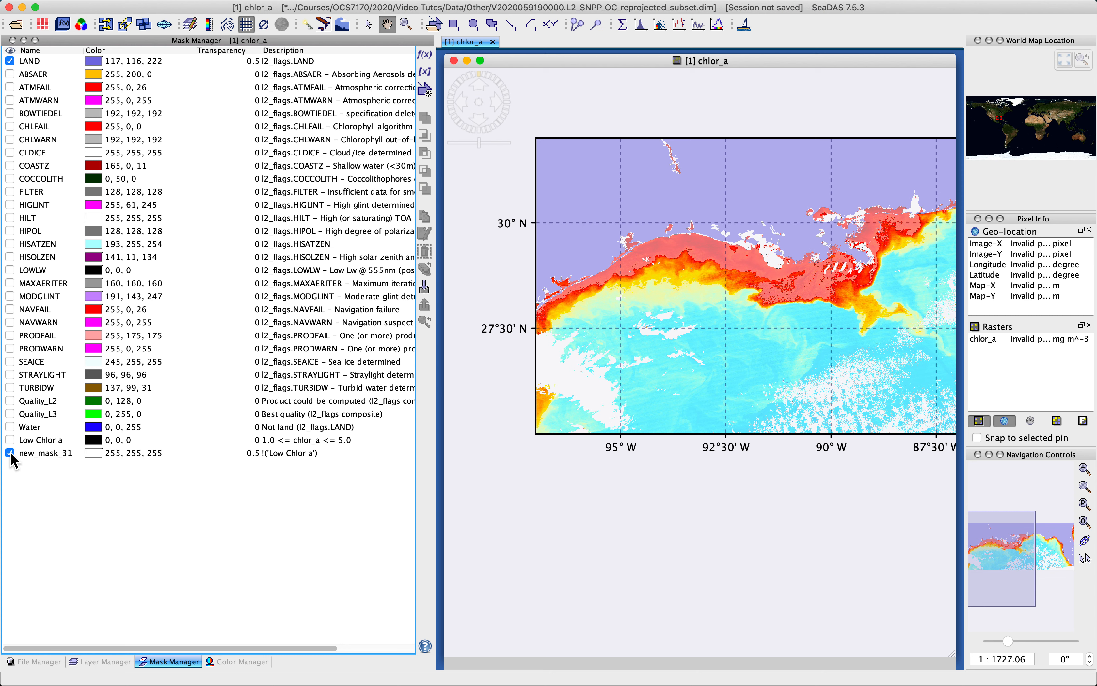
{"action": "double_click", "coordinate": [247, 453]}
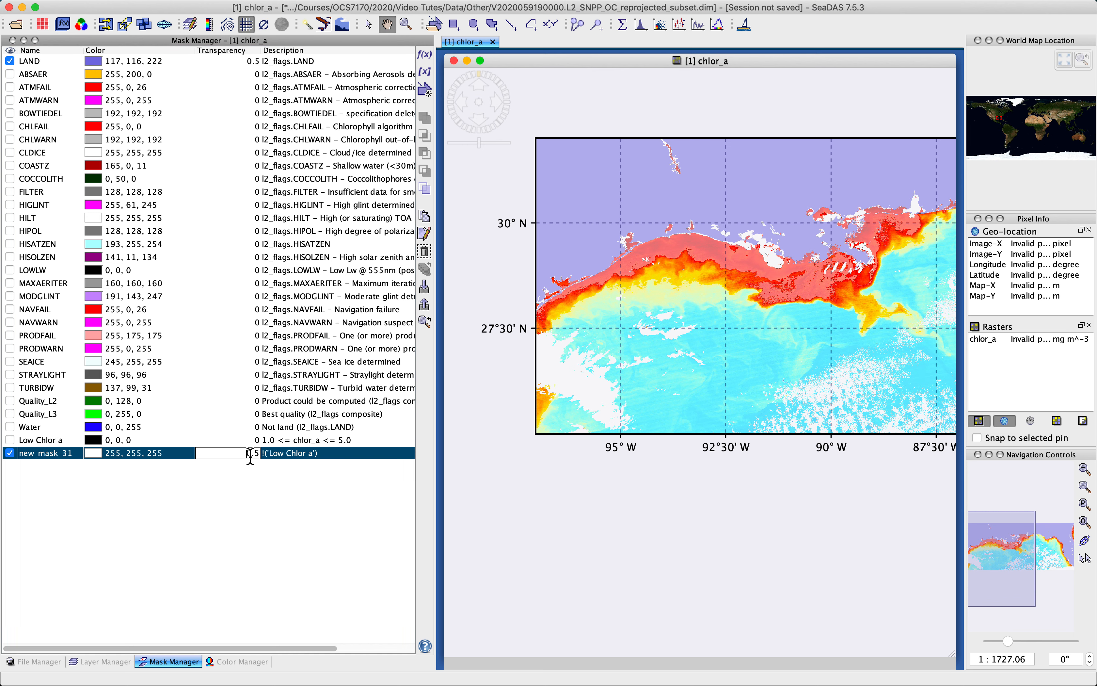
{"action": "key", "text": "BackSpace"}
{"action": "left_click", "coordinate": [335, 478]}
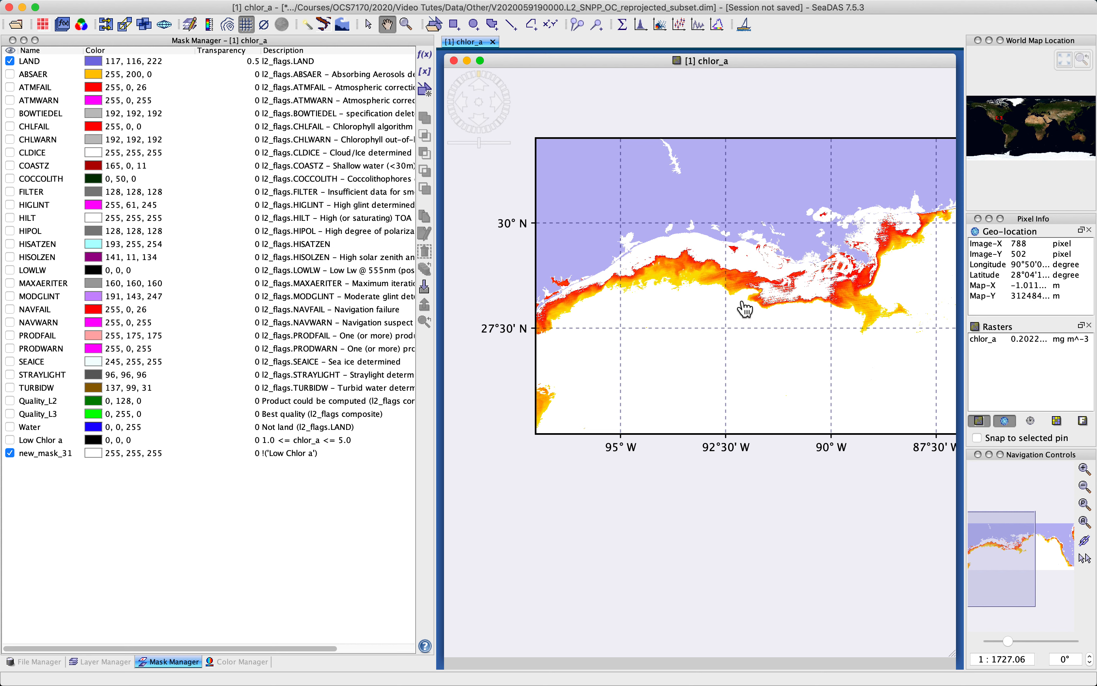
Show the Low Chlor a mask together with its complement, and hide the complement mask.
{"action": "left_click", "coordinate": [13, 442]}
{"action": "left_click", "coordinate": [10, 440]}
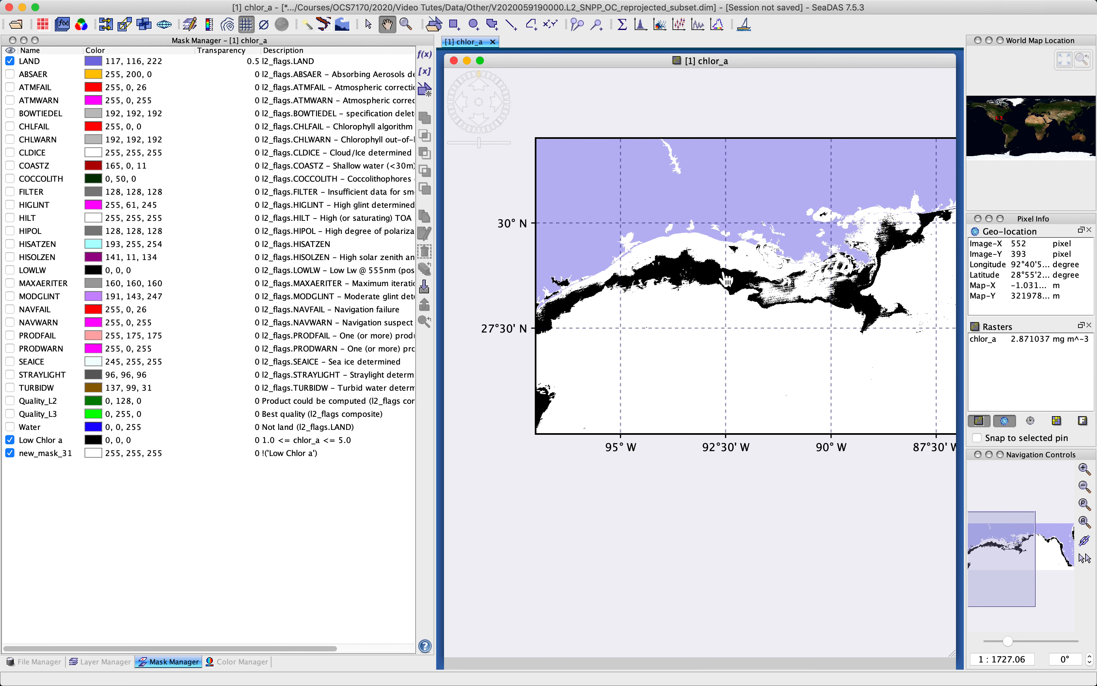
{"action": "left_click", "coordinate": [10, 453]}
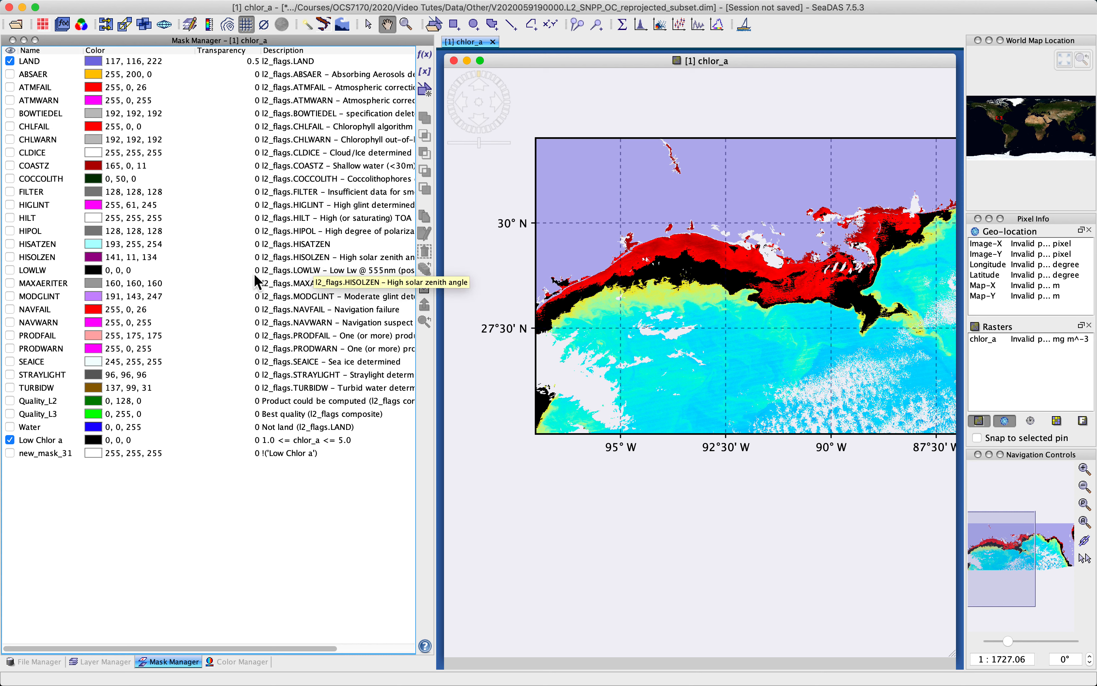
Delete the complement mask of Low Chlor a and confirm the deletion.
{"action": "left_click", "coordinate": [48, 440]}
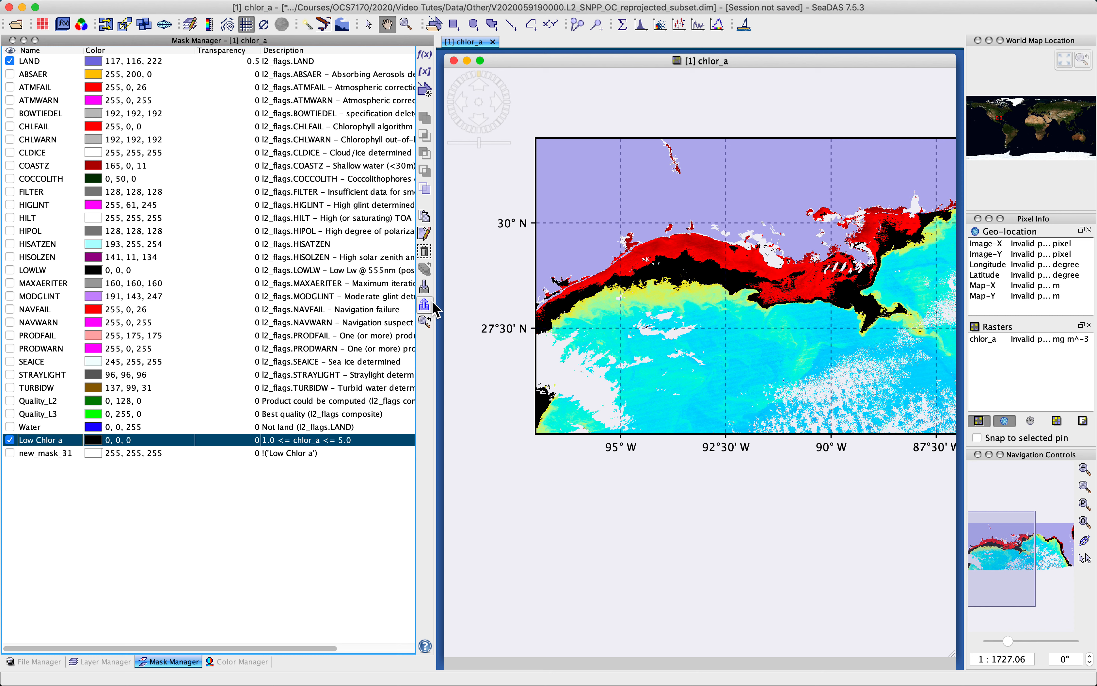
{"action": "left_click", "coordinate": [31, 451]}
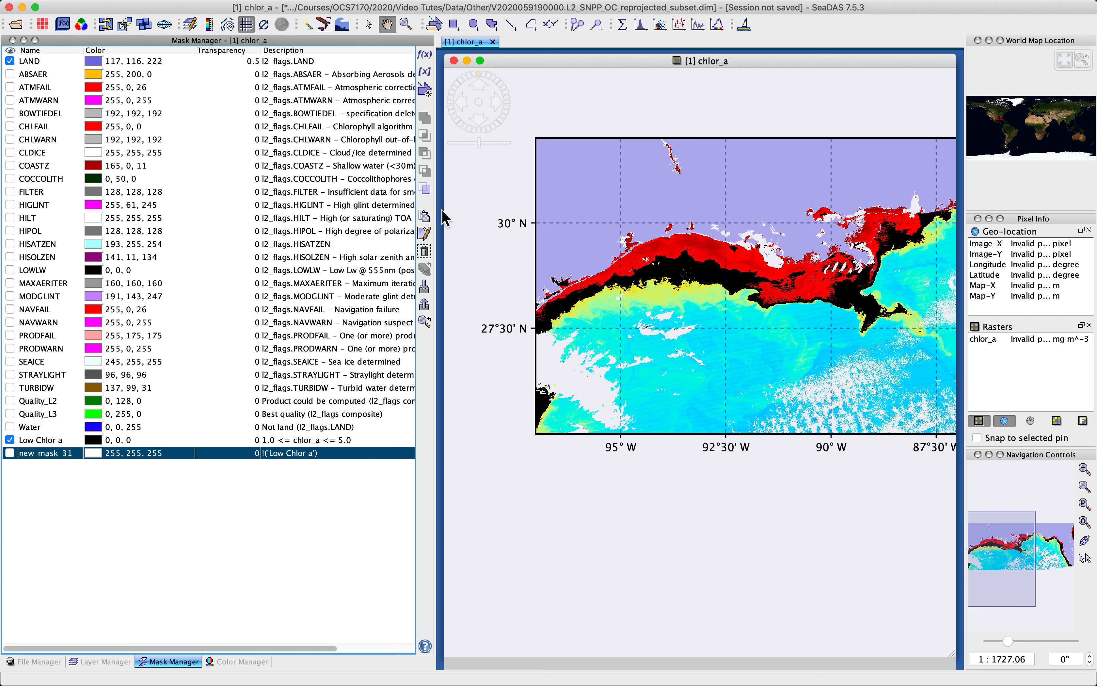
{"action": "left_click", "coordinate": [425, 252]}
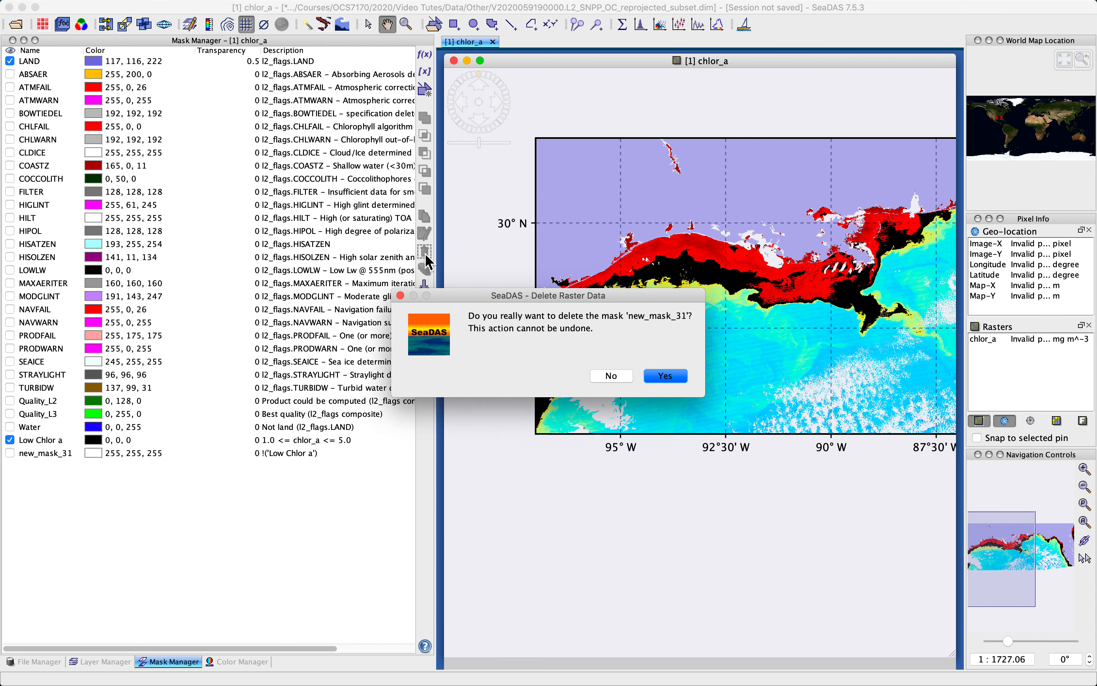
{"action": "left_click", "coordinate": [670, 383]}
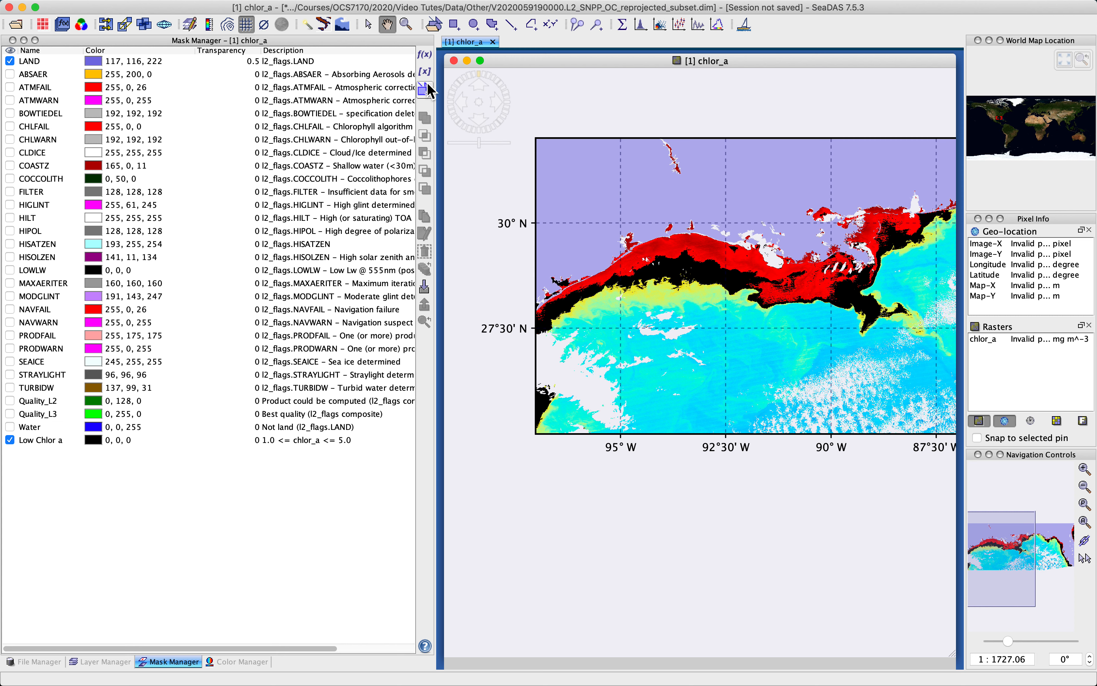
Look over the logical expression mask editor's data sources and operators, and close it without creating a mask.
{"action": "left_click", "coordinate": [426, 57]}
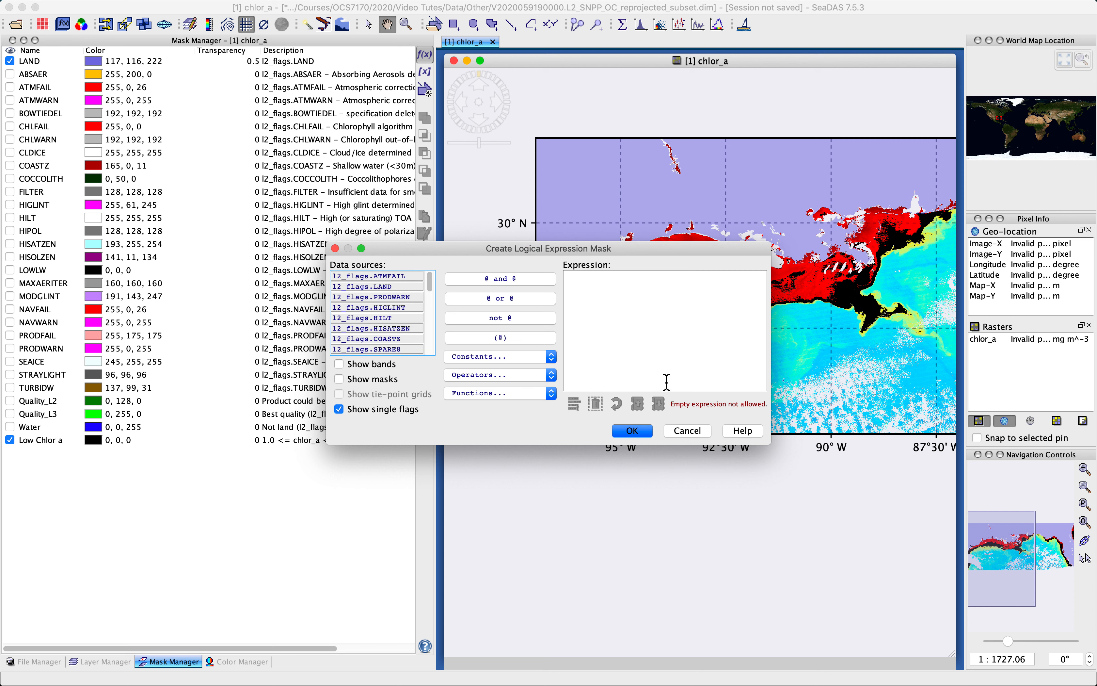
{"action": "left_click", "coordinate": [688, 431]}
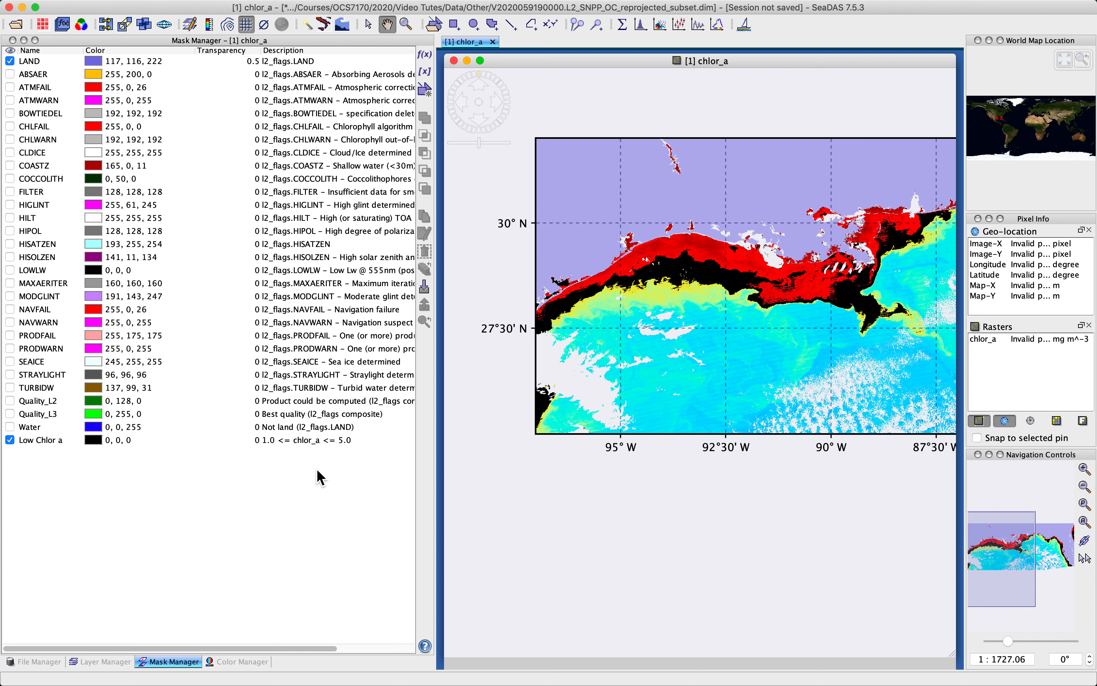
{"action": "mouse_move", "coordinate": [460, 2]}
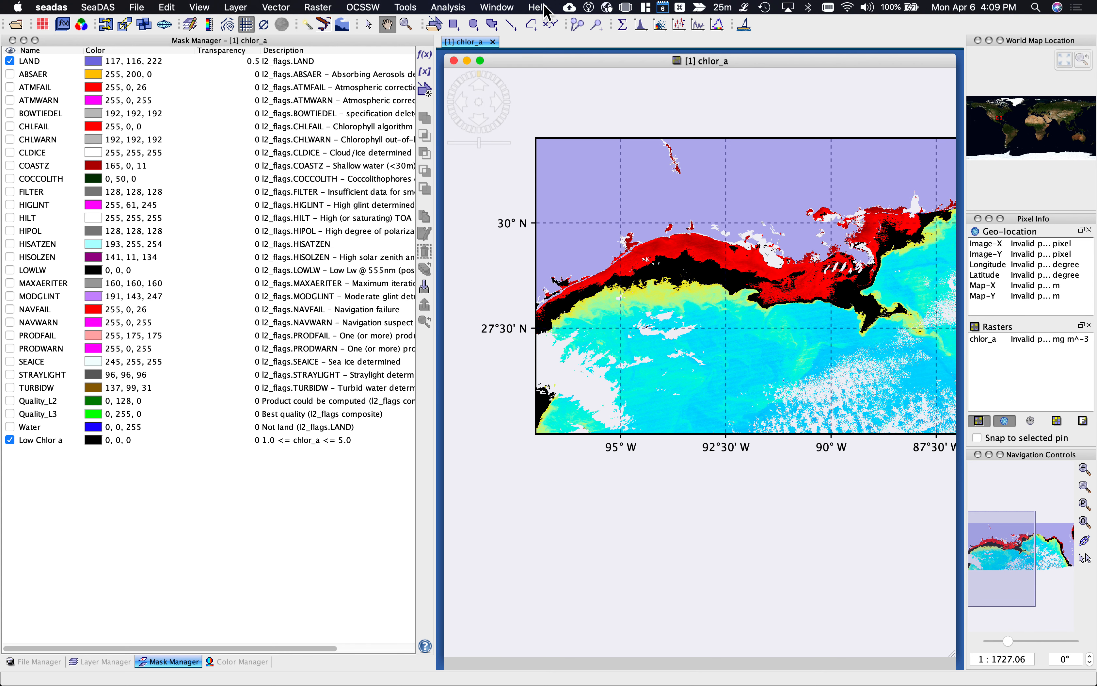